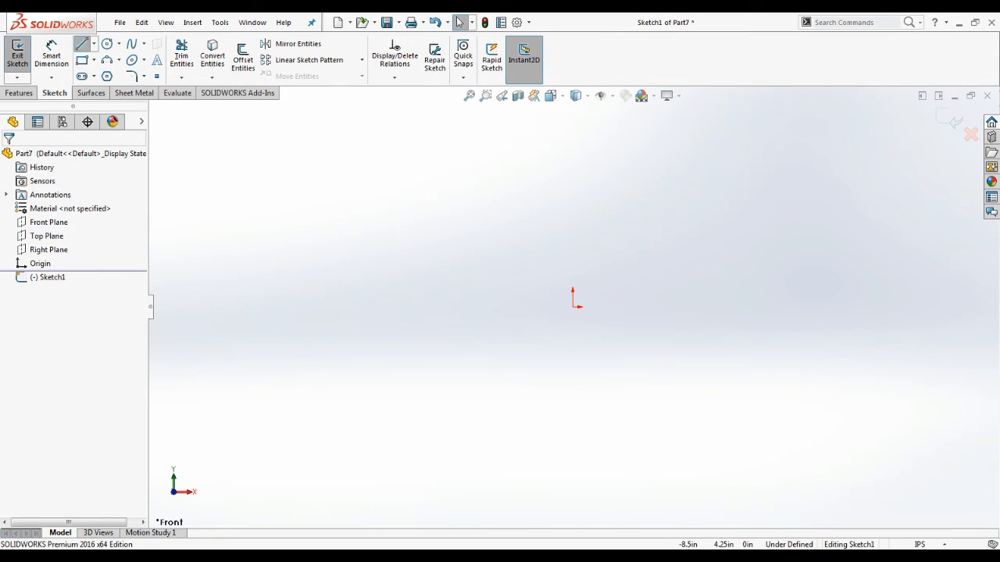
# Sketch three connected lines above the origin forming an open-bottomed trapezoid, about 2.9 in across the top and 2.4 in high, tapering inward toward the bottom
pyautogui.click(82, 43)
pyautogui.click(549, 307)
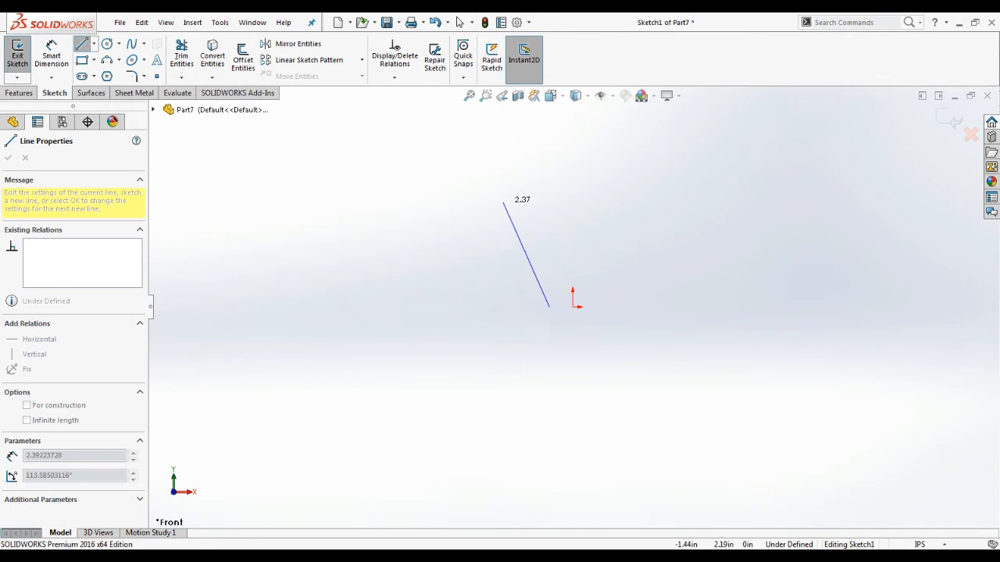
pyautogui.click(502, 193)
pyautogui.click(642, 193)
pyautogui.click(600, 306)
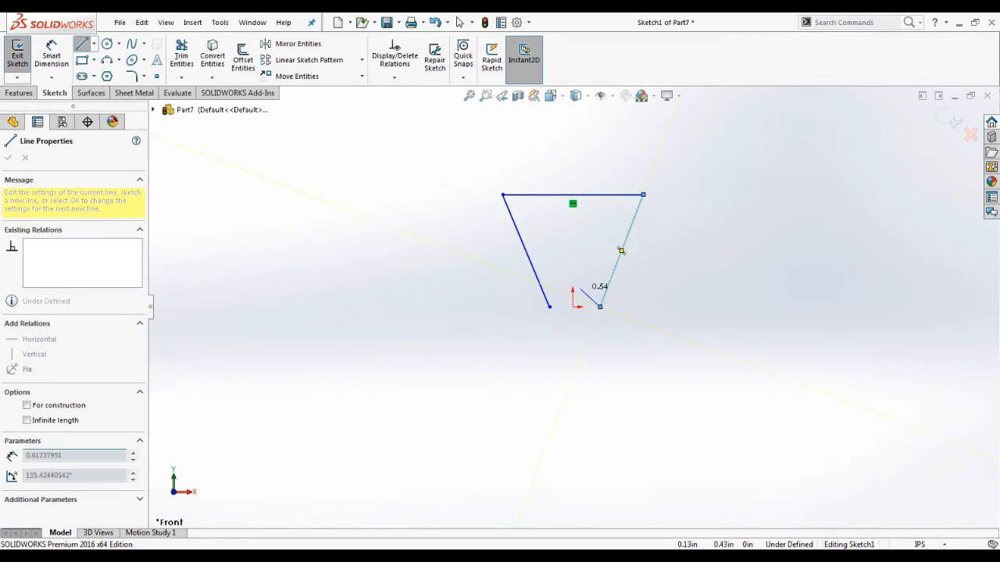
pyautogui.press('Escape')
# Sketch a vertical centerline through the origin, extending from above the top line to below the lower ends of the slanted lines
pyautogui.press('s')
pyautogui.click(621, 309)
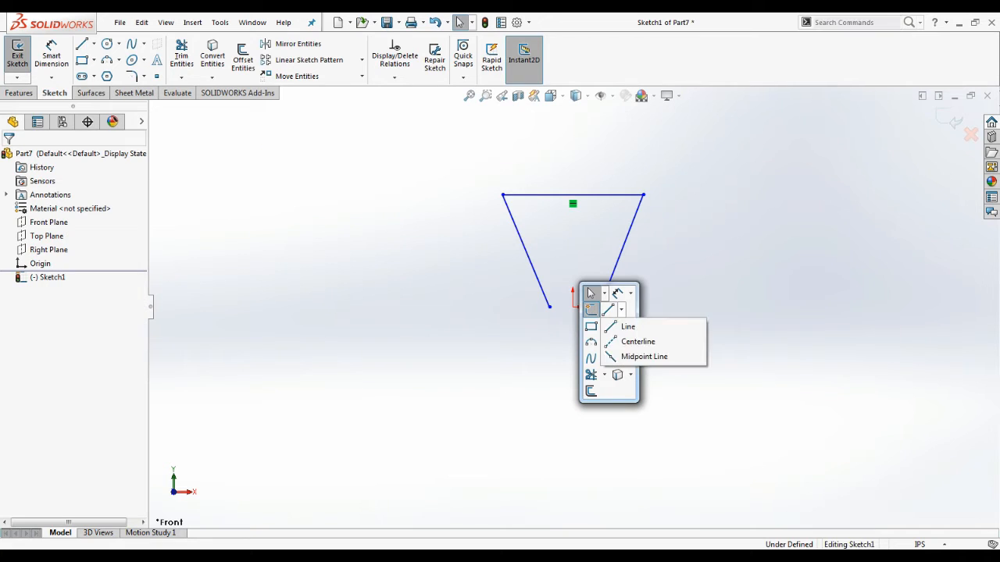
pyautogui.click(625, 342)
pyautogui.click(573, 165)
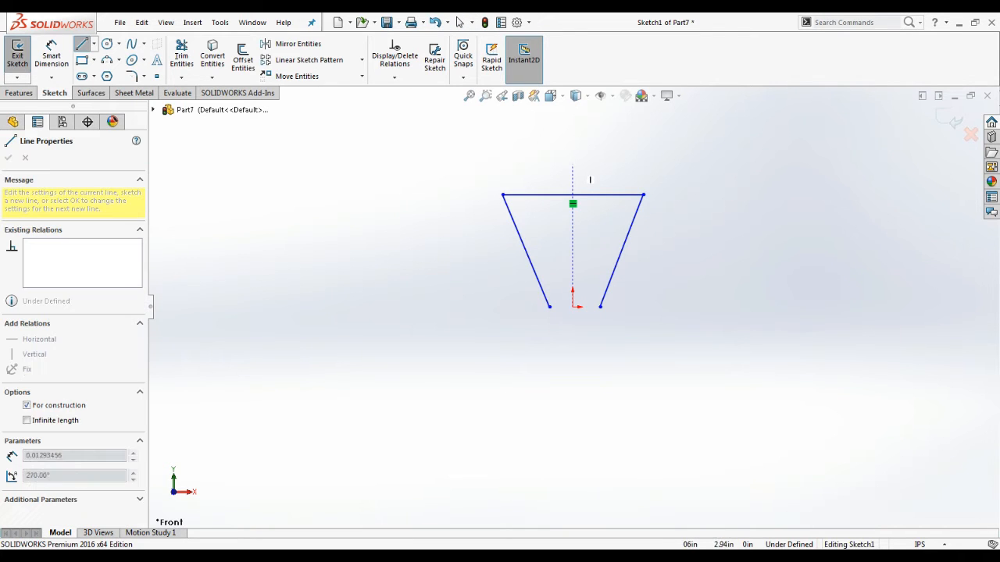
pyautogui.click(573, 343)
pyautogui.press('Escape')
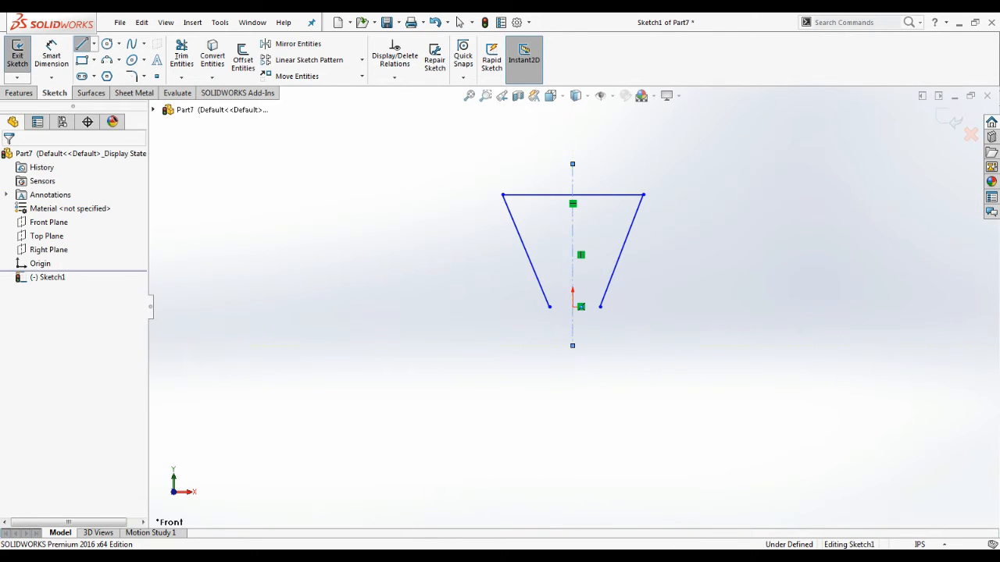
# Sketch a nearly closed tangent arc curling outward from the lower end of the right slanted line
pyautogui.press('s')
pyautogui.click(637, 346)
pyautogui.click(600, 306)
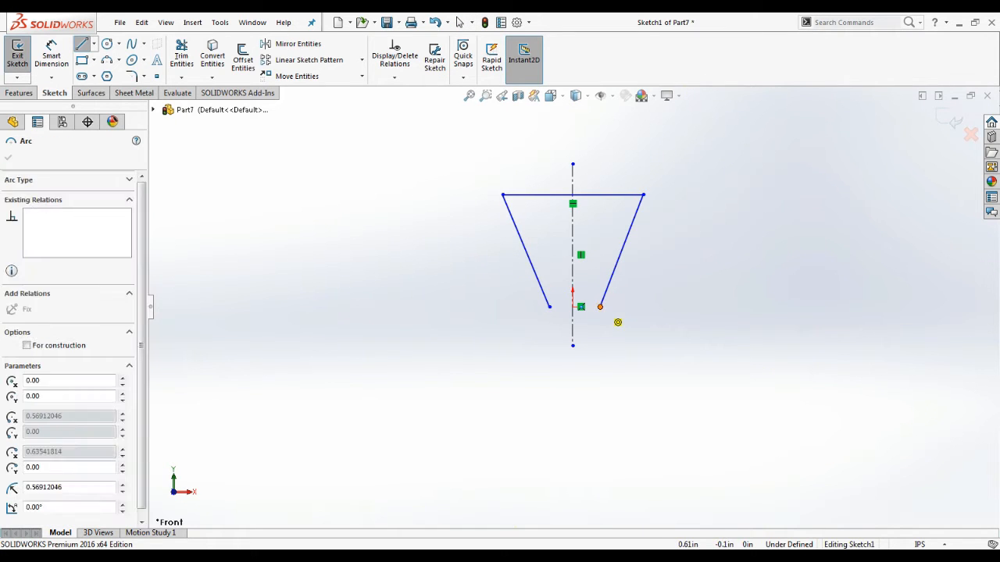
pyautogui.click(617, 303)
pyautogui.press('Escape')
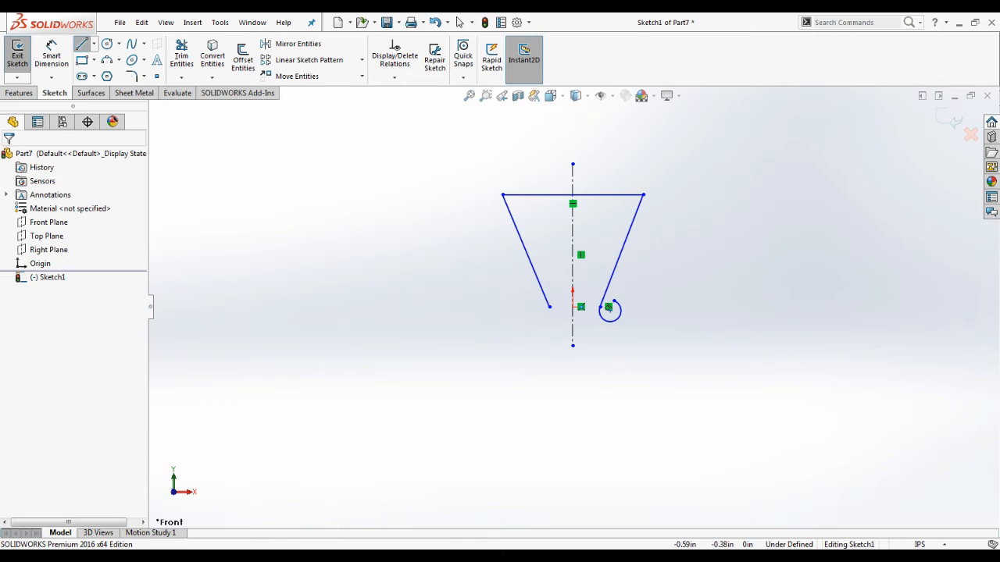
# Sketch a tangent arc of about 270° and 0.24 in radius curling outward from the lower end of the left slanted line
pyautogui.press('s')
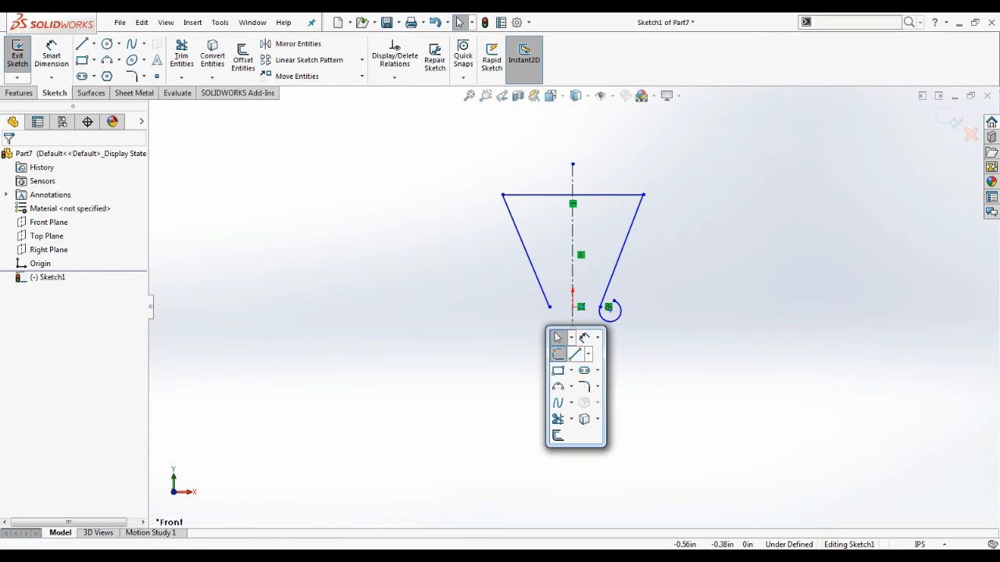
pyautogui.click(575, 354)
pyautogui.click(568, 321)
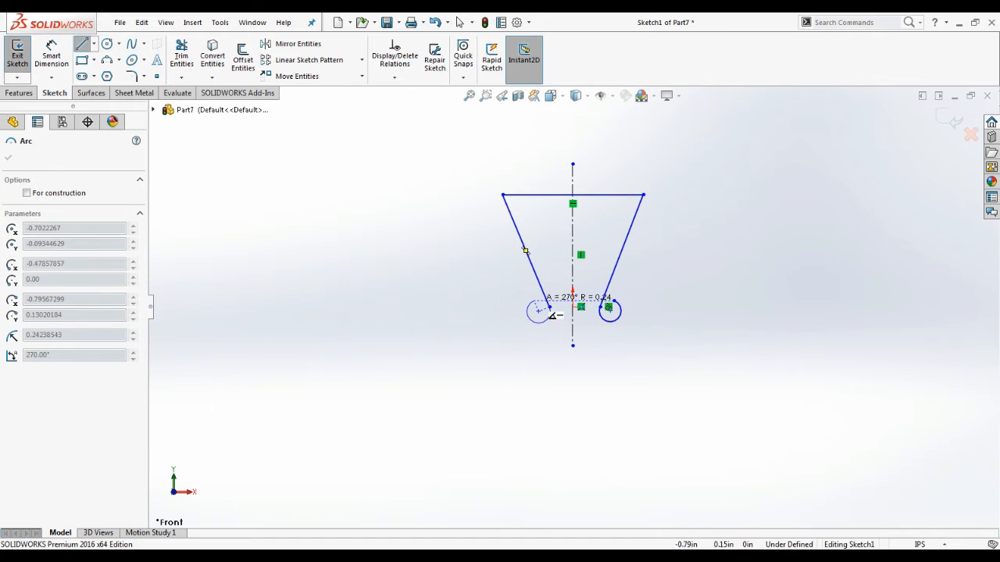
pyautogui.click(534, 300)
pyautogui.click(459, 22)
# Dimension the top horizontal line's length as 3 in
pyautogui.press('s')
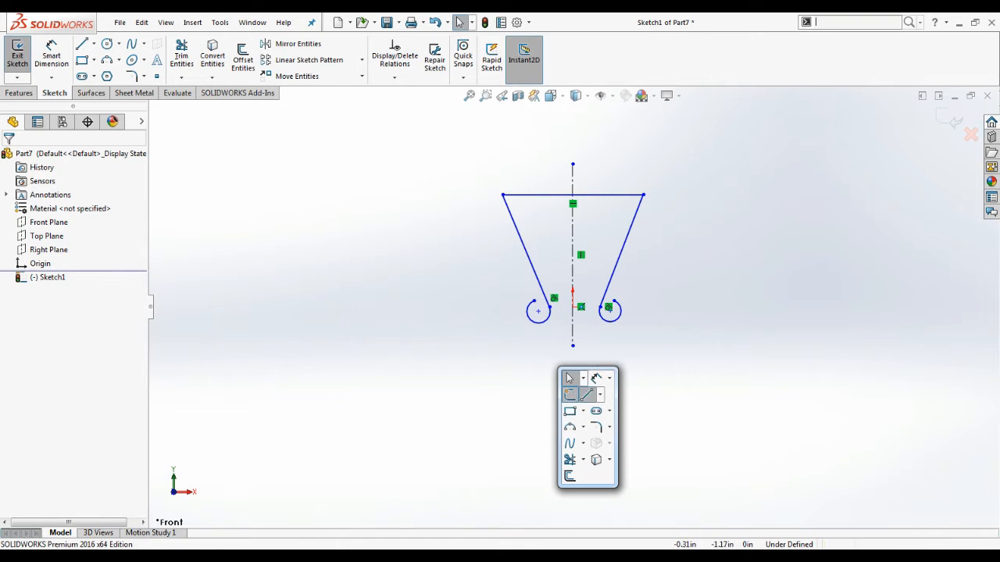
pyautogui.click(598, 380)
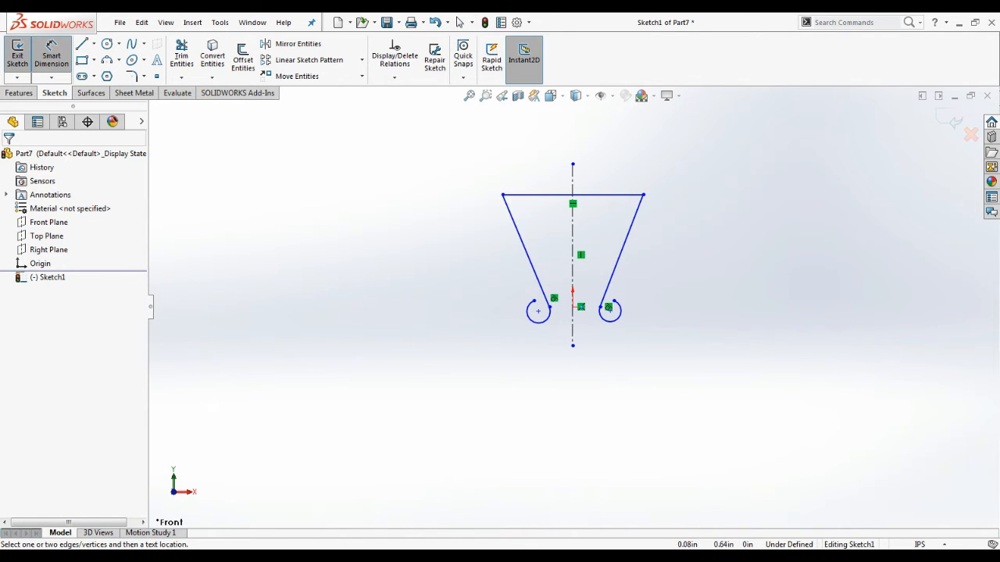
pyautogui.click(573, 172)
pyautogui.press('Escape')
pyautogui.click(609, 195)
pyautogui.click(559, 160)
pyautogui.write('3')
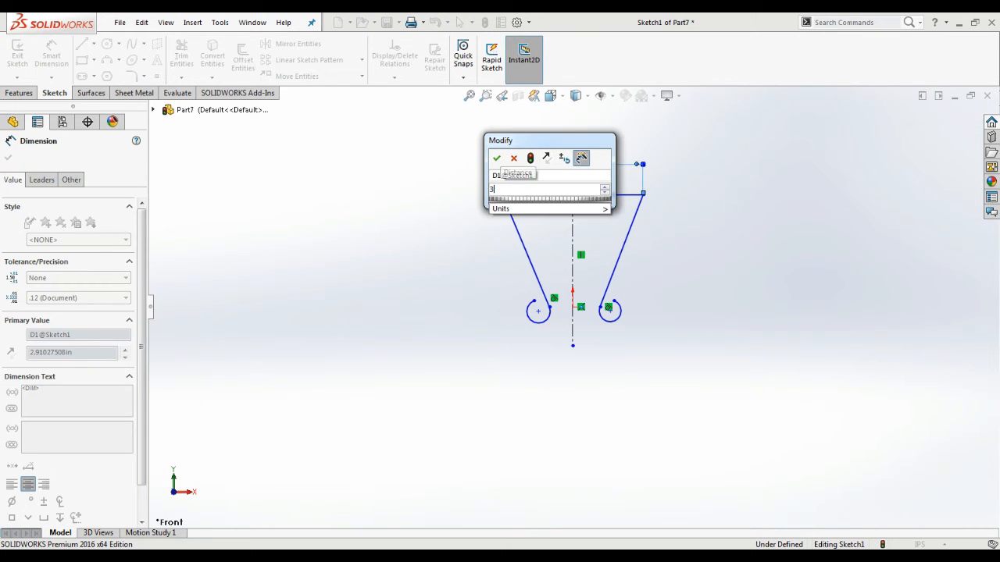
pyautogui.press('Return')
pyautogui.press('Escape')
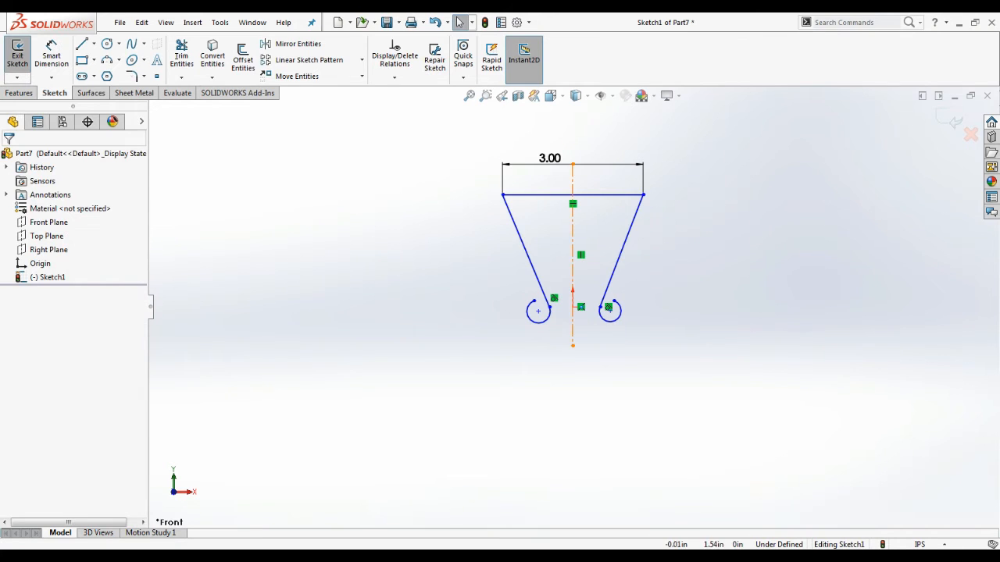
# Make the two slanted lines symmetric about the vertical centerline
pyautogui.click(572, 235)
pyautogui.click(525, 249)
pyautogui.keyDown('ctrl'); pyautogui.click(622, 250); pyautogui.keyUp('ctrl')
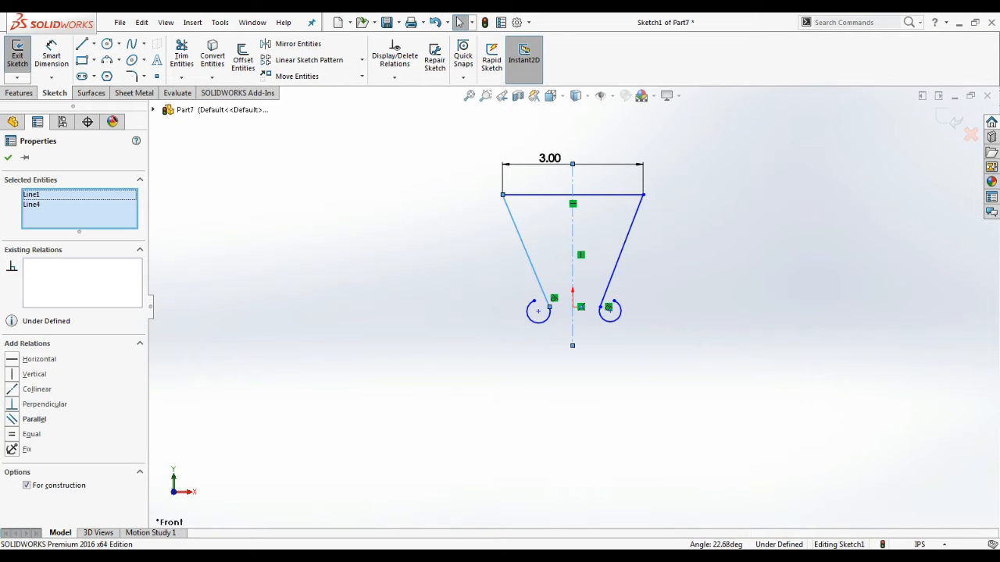
pyautogui.keyDown('ctrl'); pyautogui.click(573, 258); pyautogui.keyUp('ctrl')
pyautogui.click(31, 434)
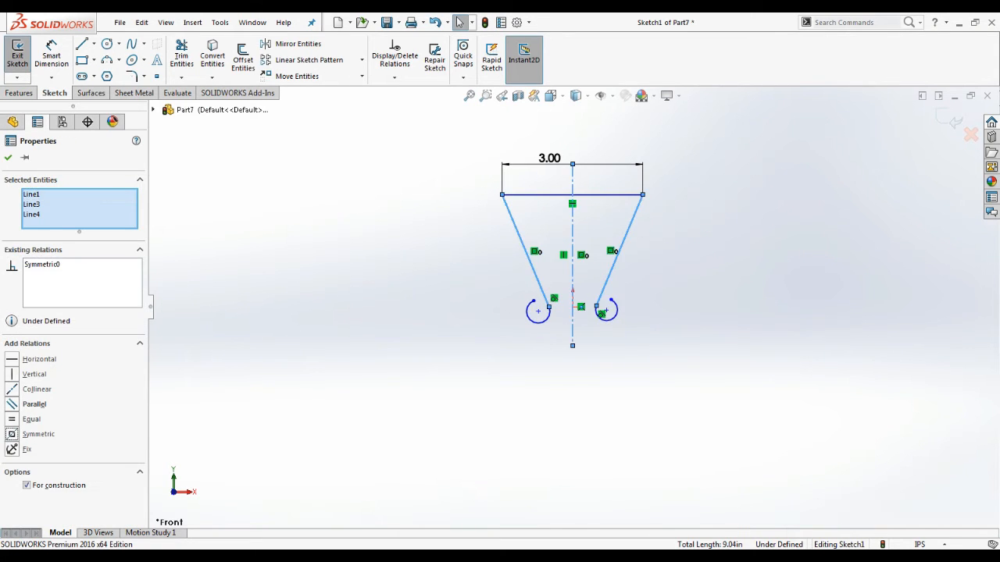
pyautogui.press('Escape')
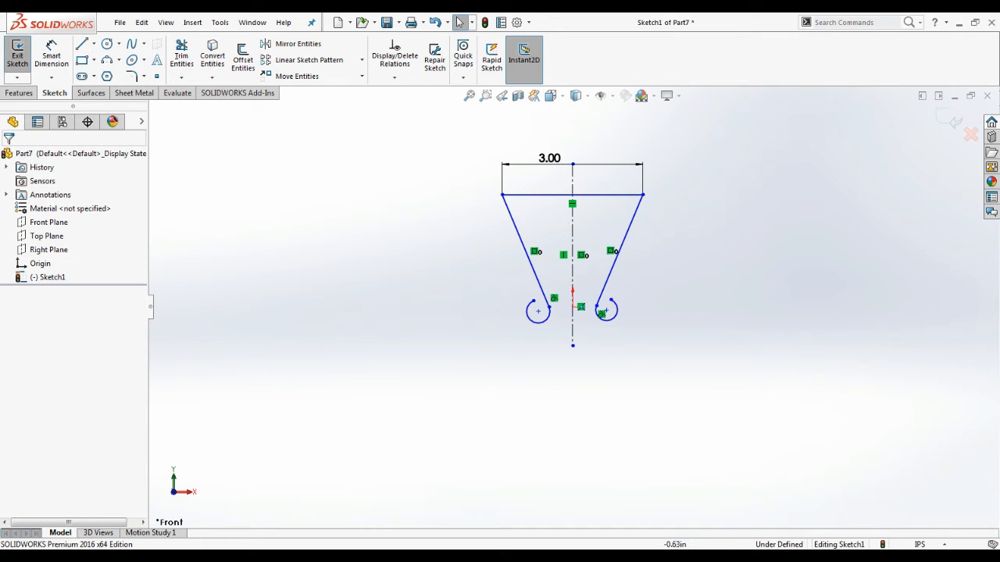
# Align the centers of both arcs with the origin using a Horizontal relation
pyautogui.click(538, 311)
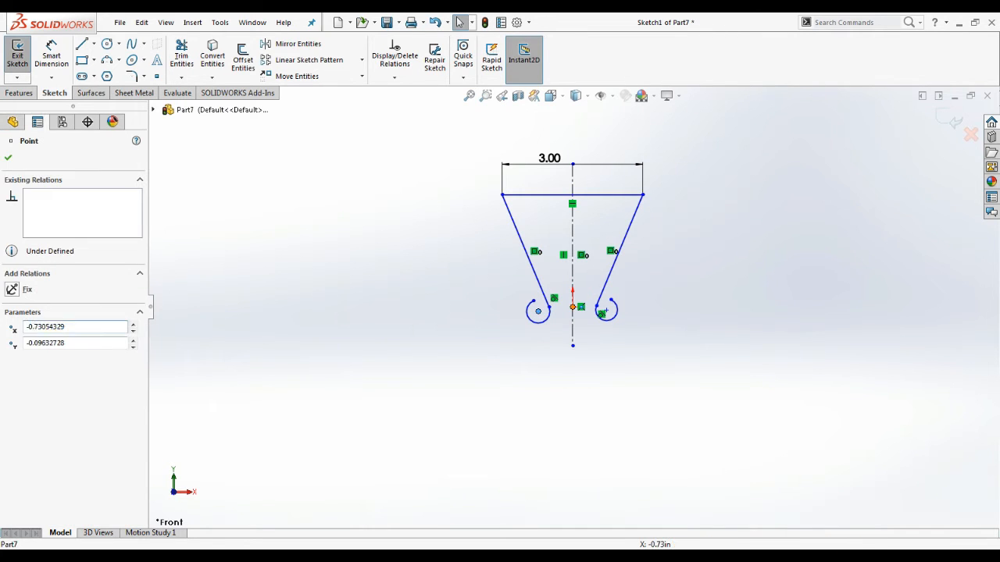
pyautogui.keyDown('ctrl'); pyautogui.click(572, 307); pyautogui.keyUp('ctrl')
pyautogui.keyDown('ctrl'); pyautogui.click(606, 311); pyautogui.keyUp('ctrl')
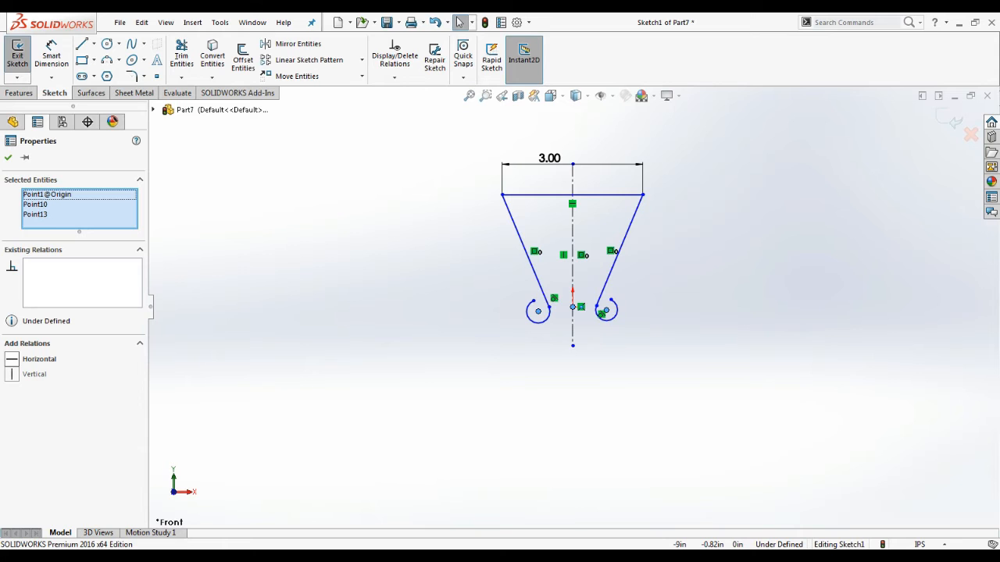
pyautogui.click(39, 359)
pyautogui.press('Escape')
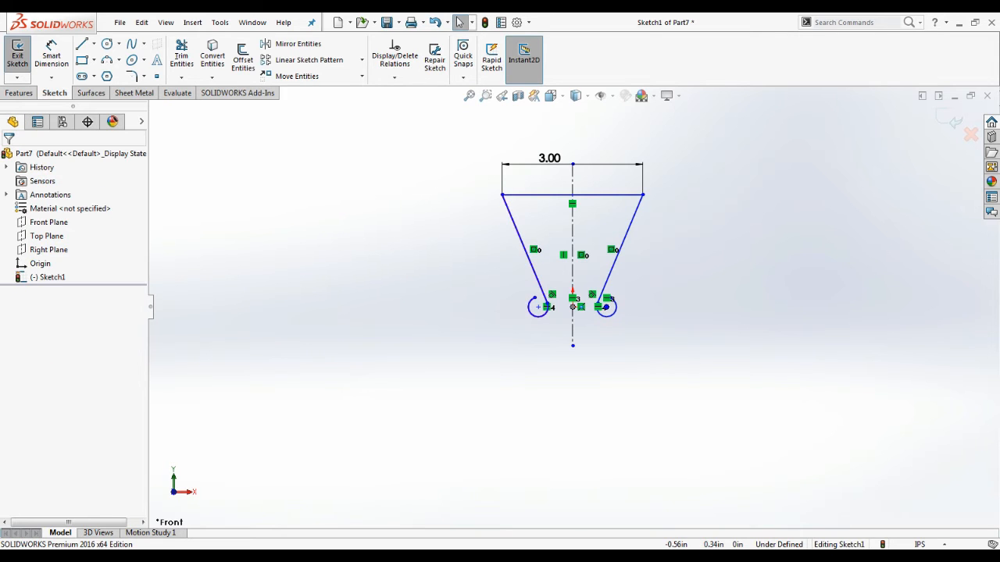
# Dimension the vertical distance between the origin and the top line as 3 in
pyautogui.press('s')
pyautogui.click(535, 336)
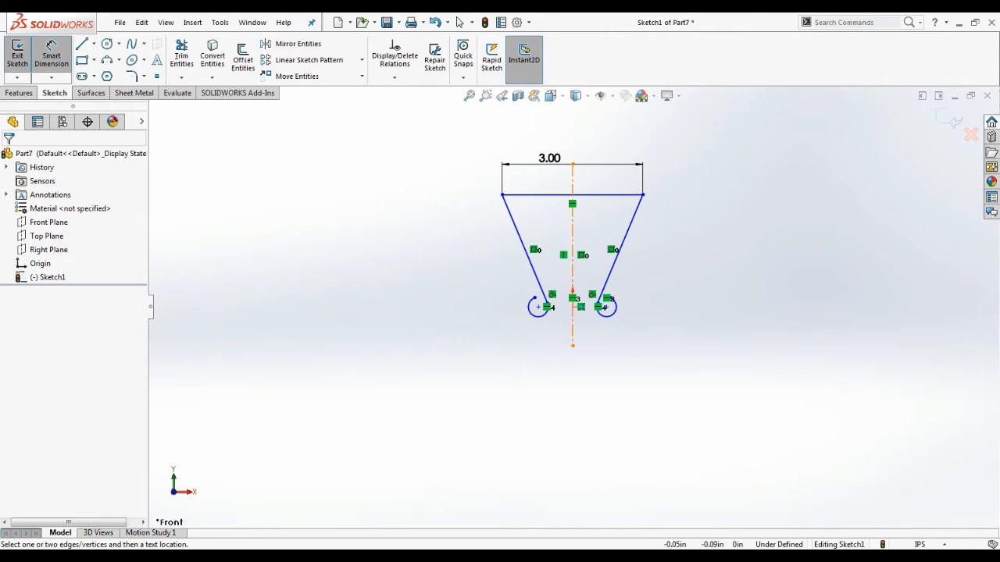
pyautogui.click(517, 235)
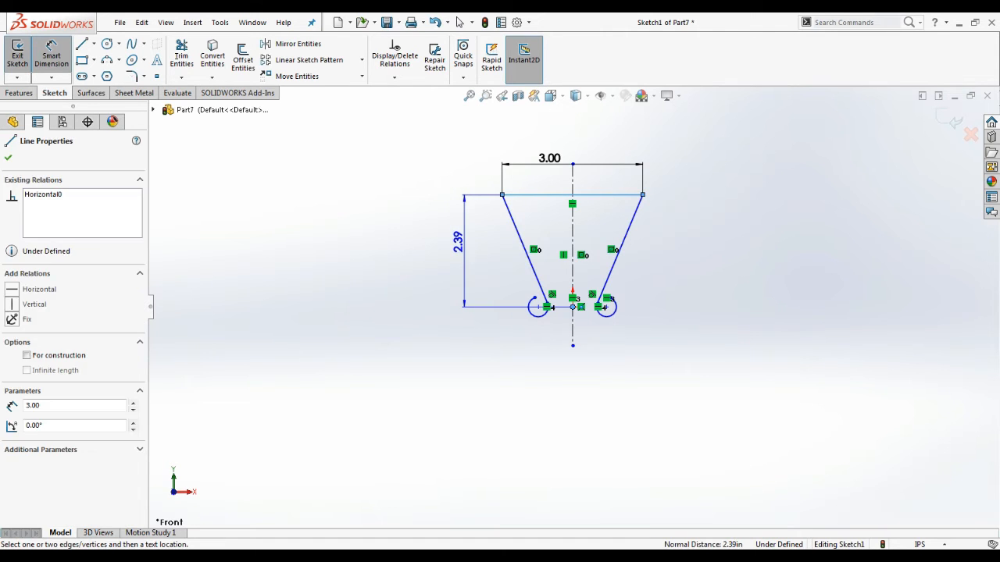
pyautogui.click(461, 249)
pyautogui.write('3')
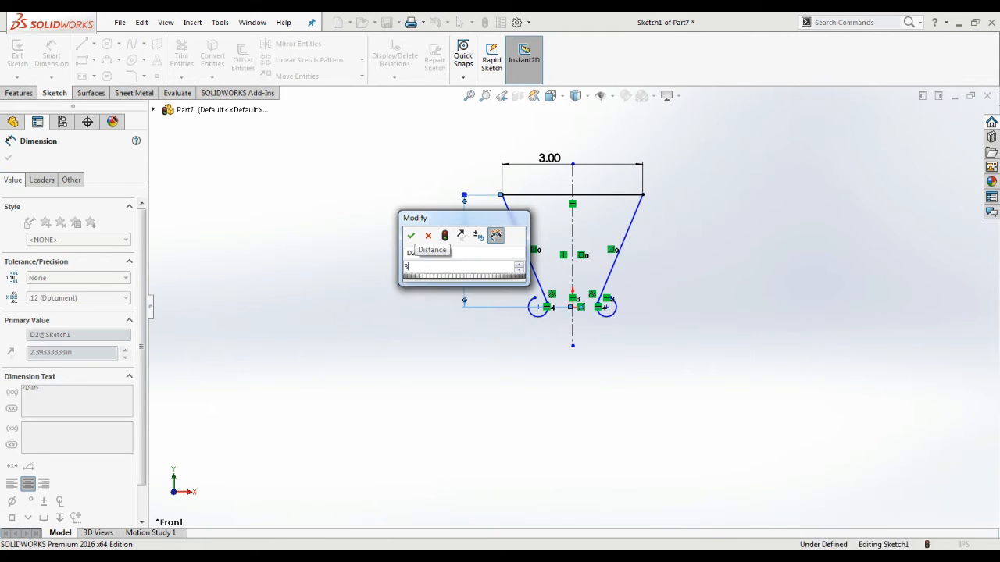
pyautogui.press('Return')
# Set the vertical distance between the origin and the top line to 2.5 in
pyautogui.doubleClick(457, 225)
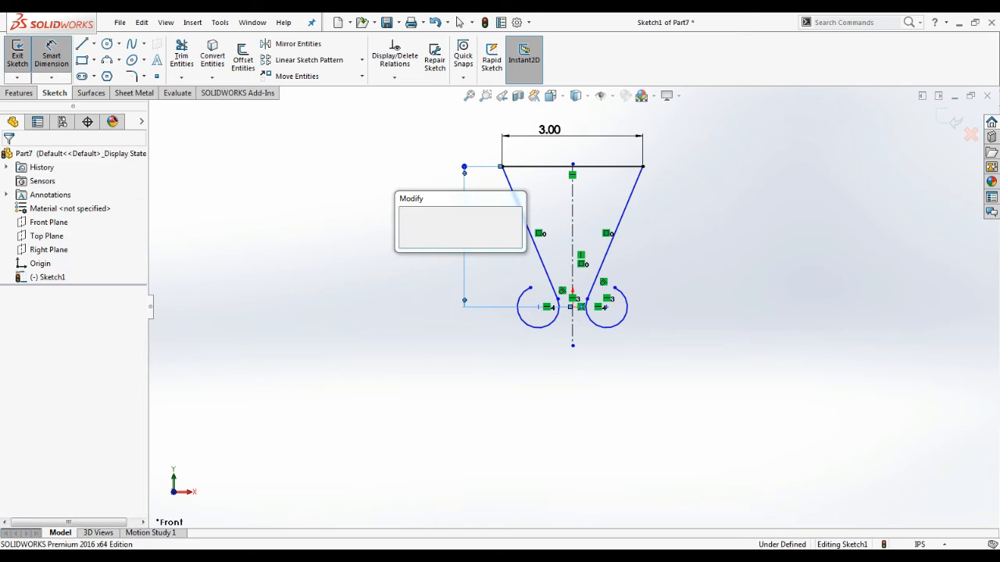
pyautogui.write('2.5')
pyautogui.press('Return')
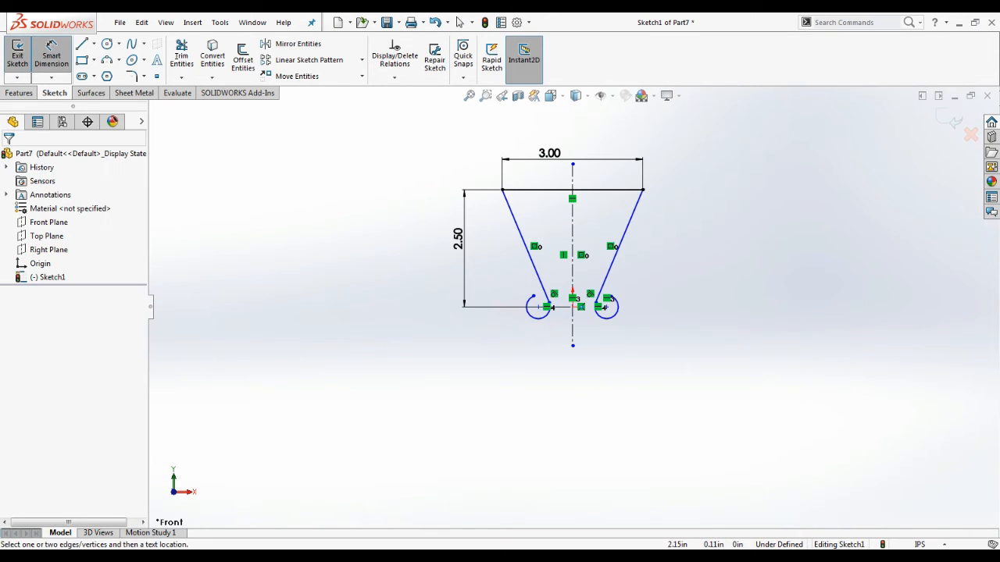
pyautogui.click(459, 22)
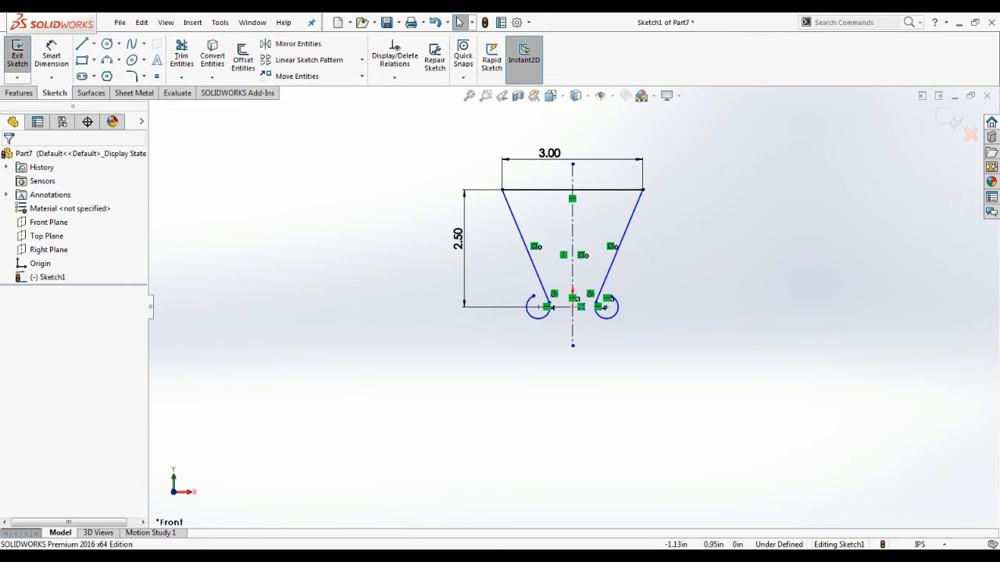
# Dimension the angle between the two slanted lines as 45°, placing it above the profile
pyautogui.press('s')
pyautogui.click(568, 290)
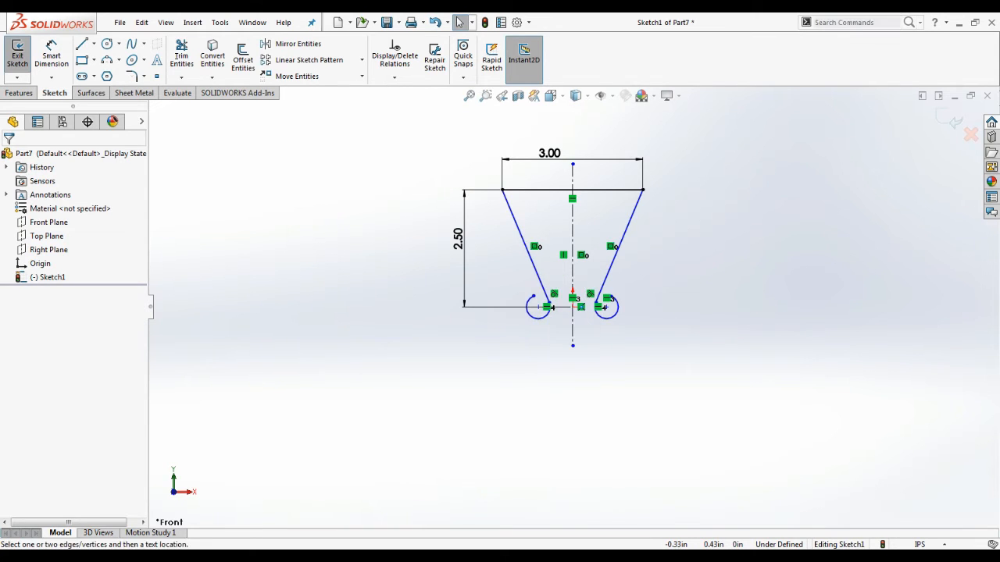
pyautogui.click(522, 239)
pyautogui.click(612, 266)
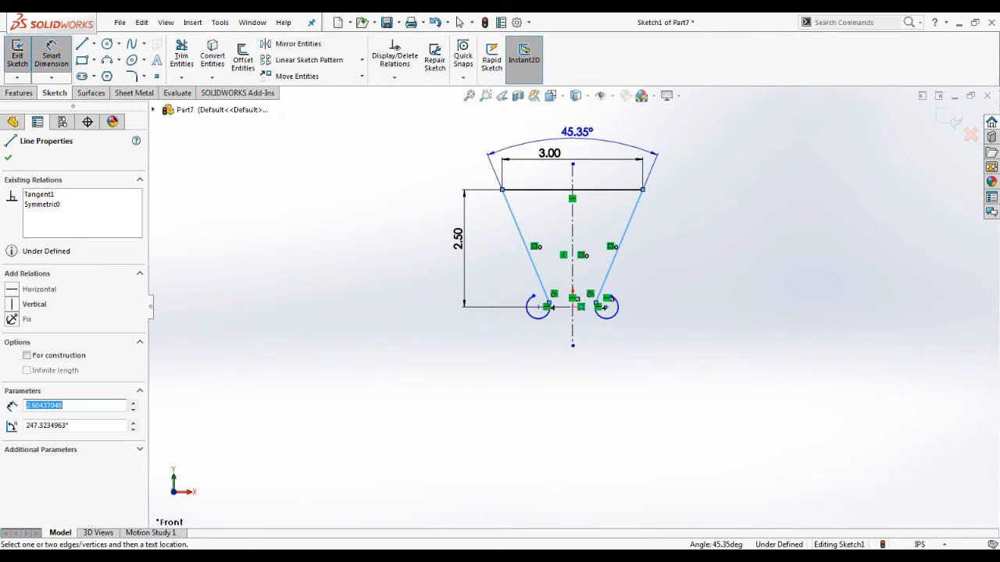
pyautogui.click(550, 135)
pyautogui.write('45')
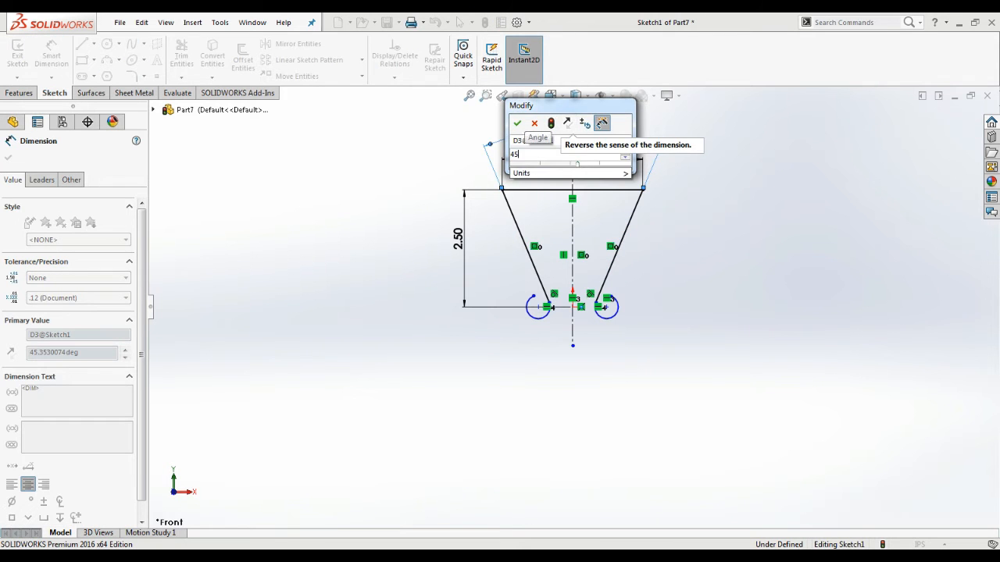
pyautogui.press('Return')
pyautogui.press('Escape')
pyautogui.click(459, 22)
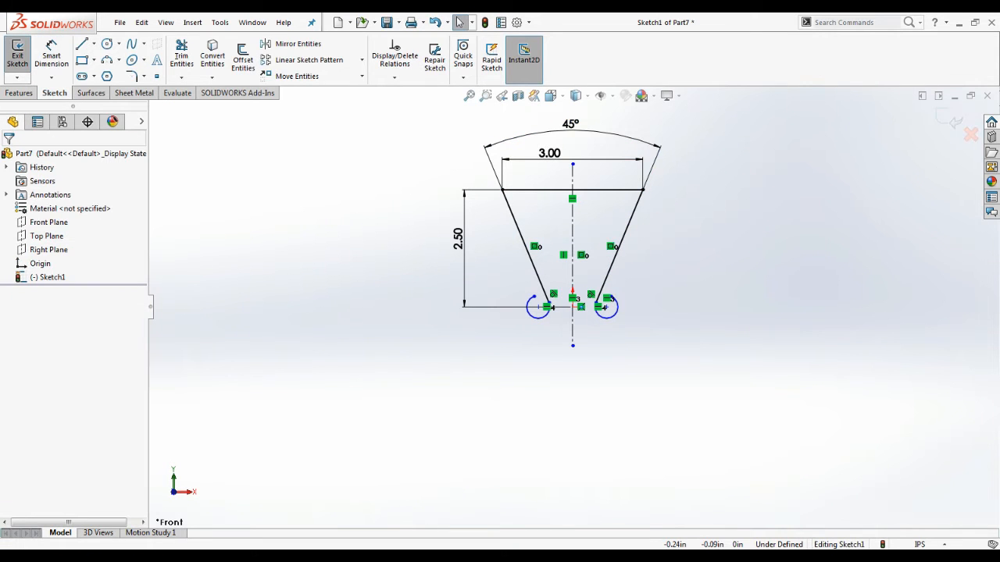
# Dimension the left arc's radius as 0.25 in and end the dimensioning command
pyautogui.press('s')
pyautogui.click(547, 332)
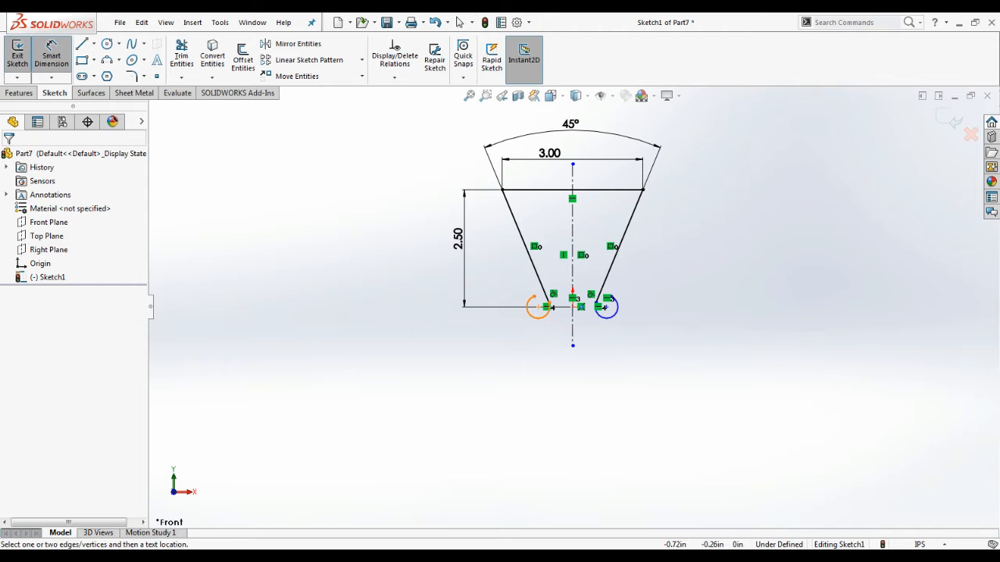
pyautogui.click(534, 304)
pyautogui.click(494, 339)
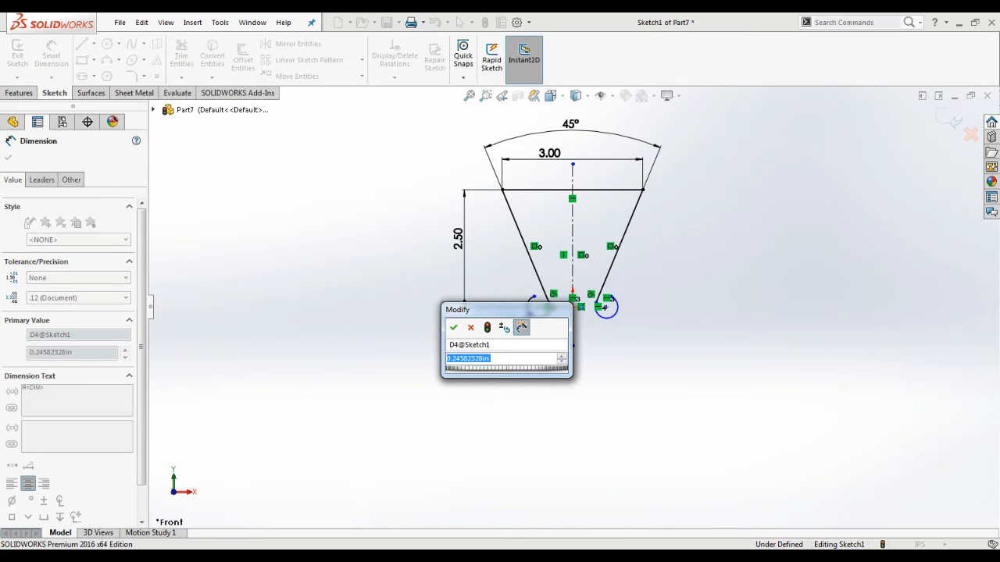
pyautogui.press('Return')
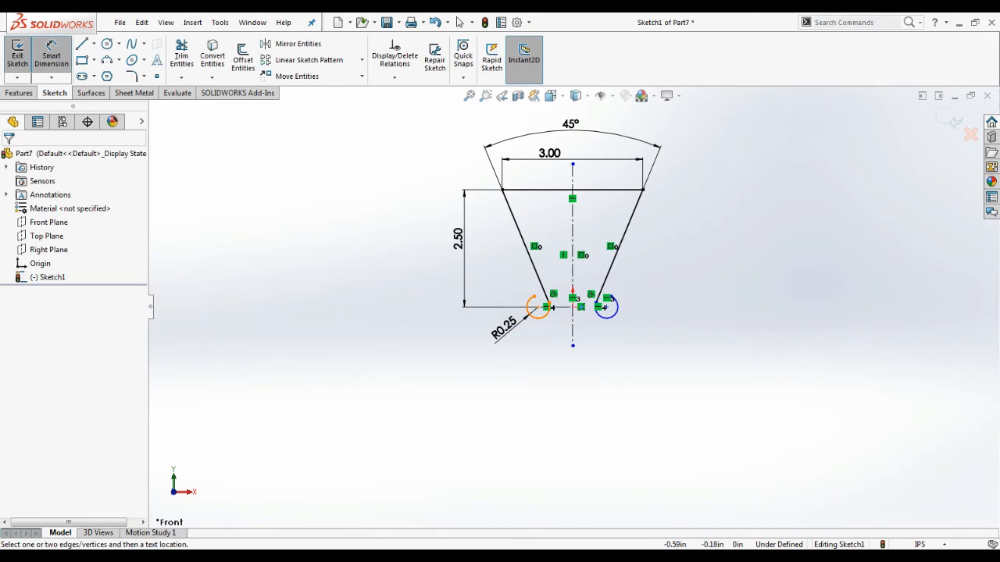
pyautogui.click(606, 306)
pyautogui.press('Escape')
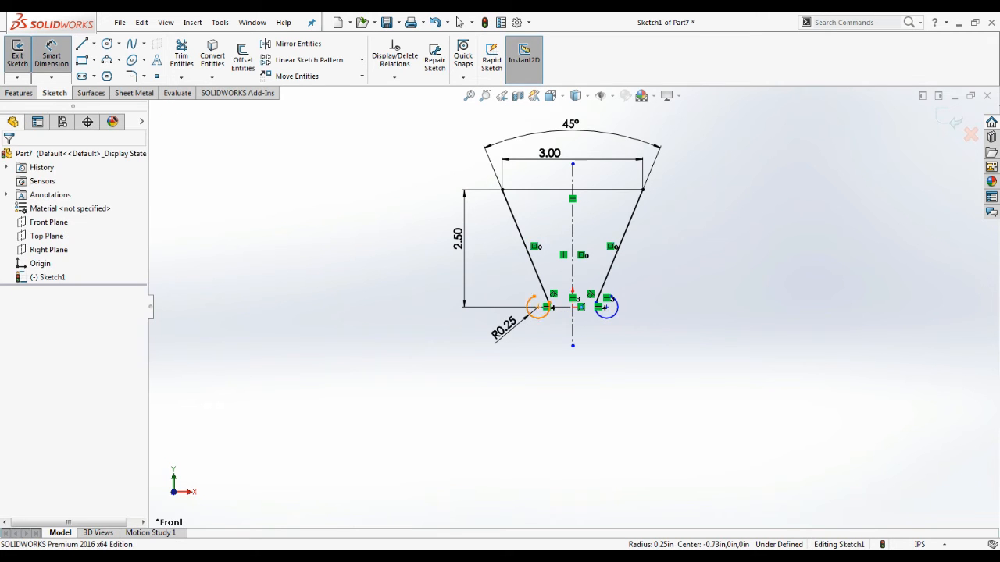
pyautogui.click(459, 21)
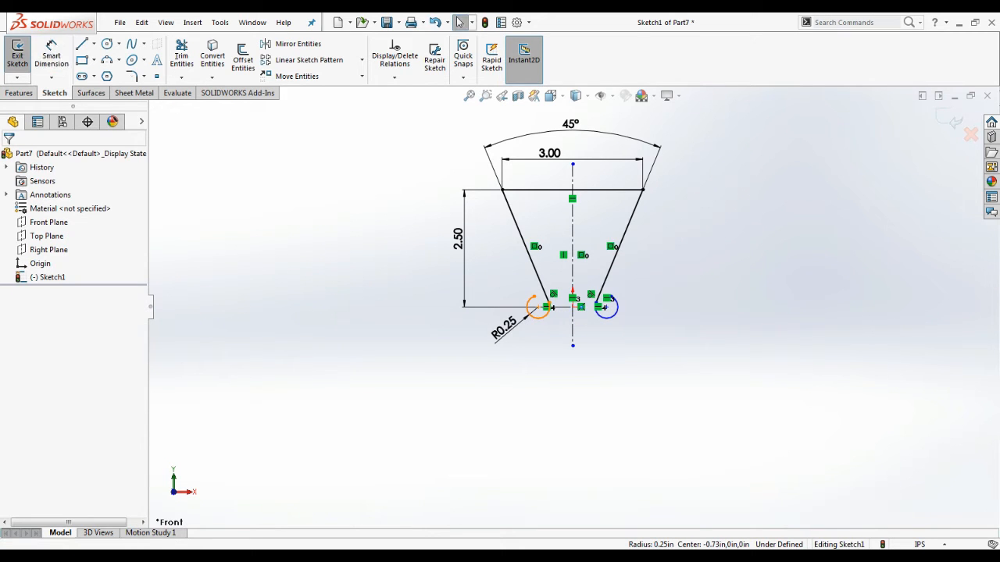
# Give the left and right arcs the same radius with an Equal relation
pyautogui.click(531, 300)
pyautogui.keyDown('ctrl'); pyautogui.click(605, 307); pyautogui.keyUp('ctrl')
pyautogui.click(29, 404)
pyautogui.click(423, 382)
pyautogui.scroll(-5, 605, 307)
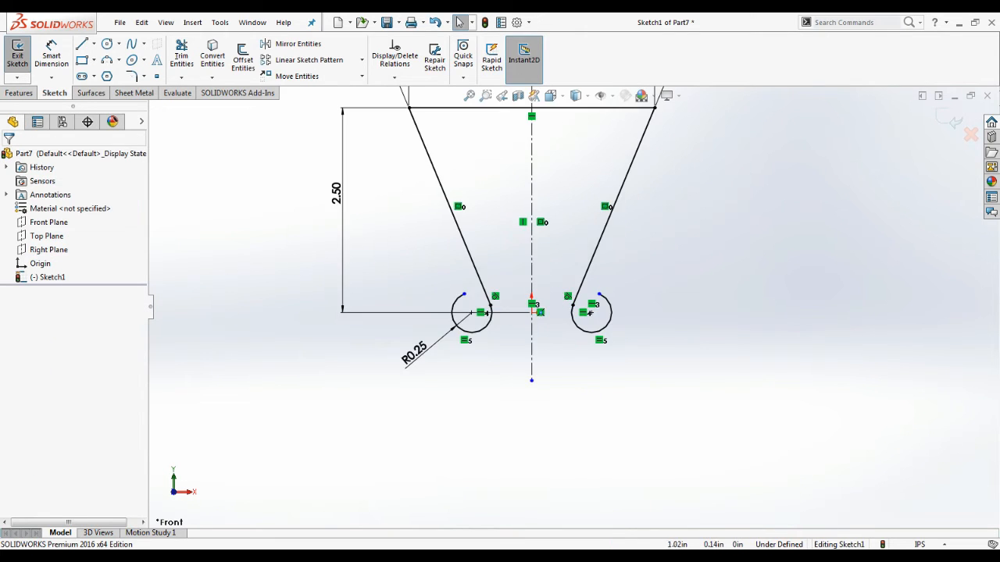
# Add a Vertical relation between the left arc's open endpoint and its center point
pyautogui.moveTo(358, 291); pyautogui.dragTo(370, 288)
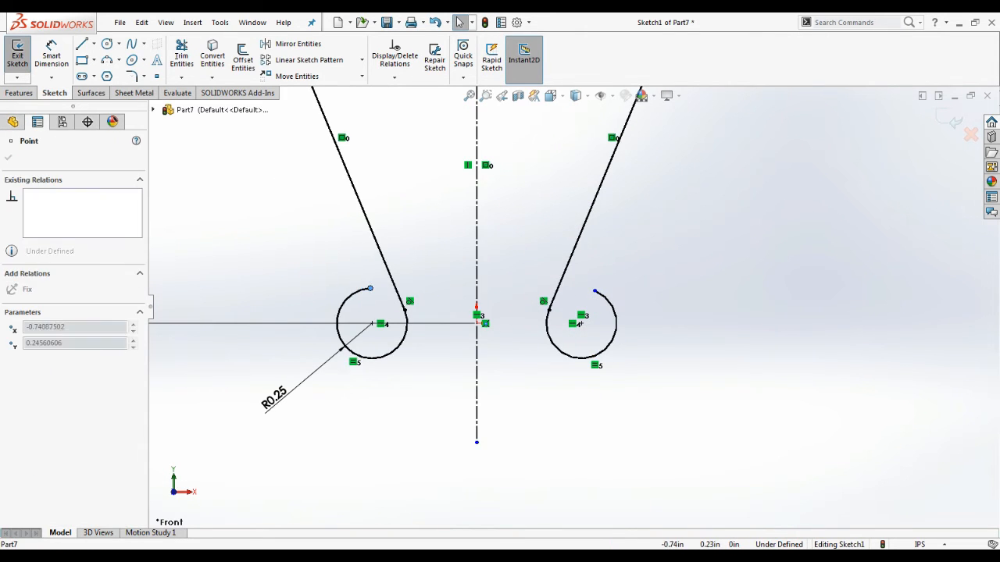
pyautogui.click(372, 324)
pyautogui.keyDown('ctrl'); pyautogui.click(372, 288); pyautogui.keyUp('ctrl')
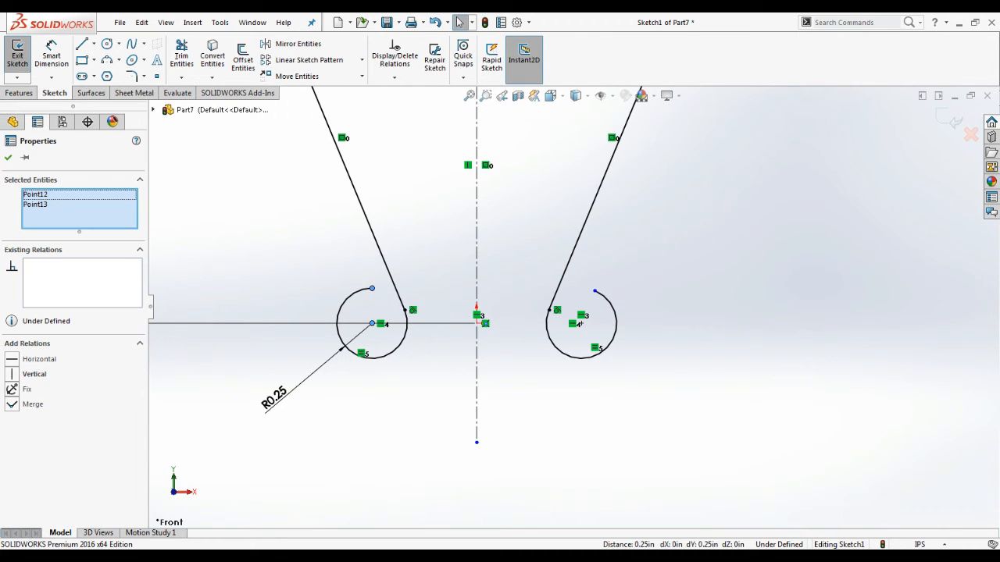
pyautogui.click(12, 374)
pyautogui.press('Escape')
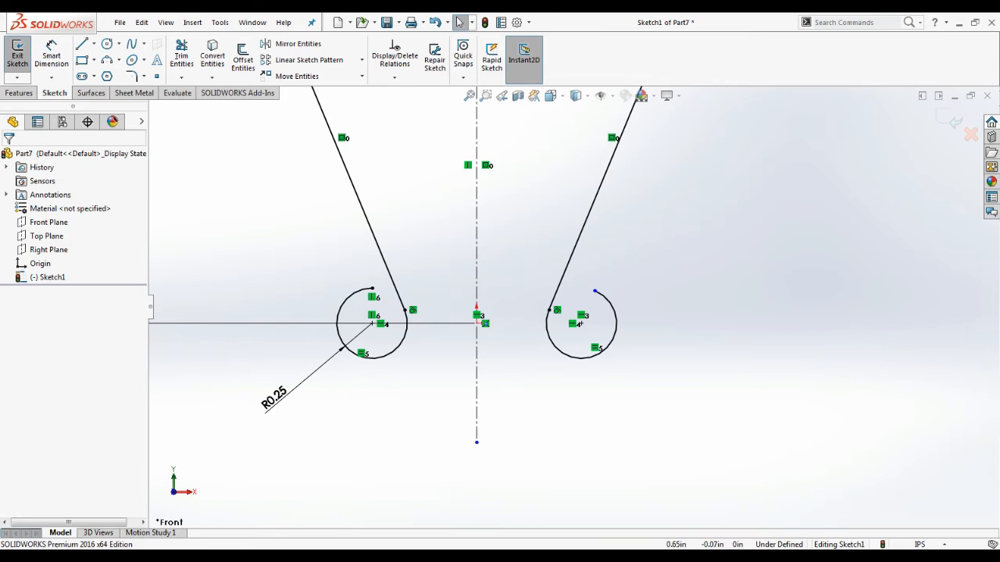
# Add a Vertical relation between the right arc's open endpoint and its center point
pyautogui.click(580, 324)
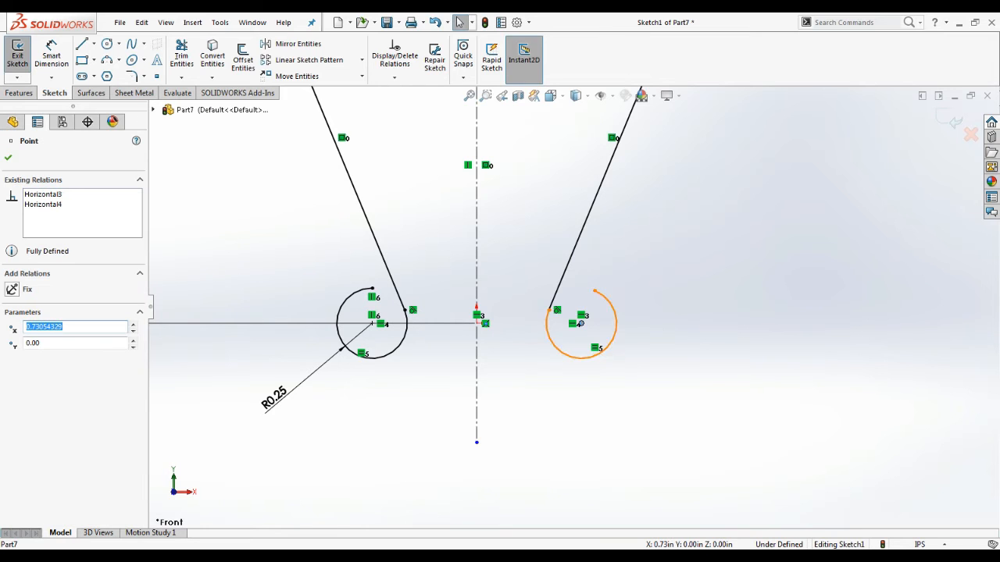
pyautogui.keyDown('ctrl'); pyautogui.click(595, 291); pyautogui.keyUp('ctrl')
pyautogui.click(11, 374)
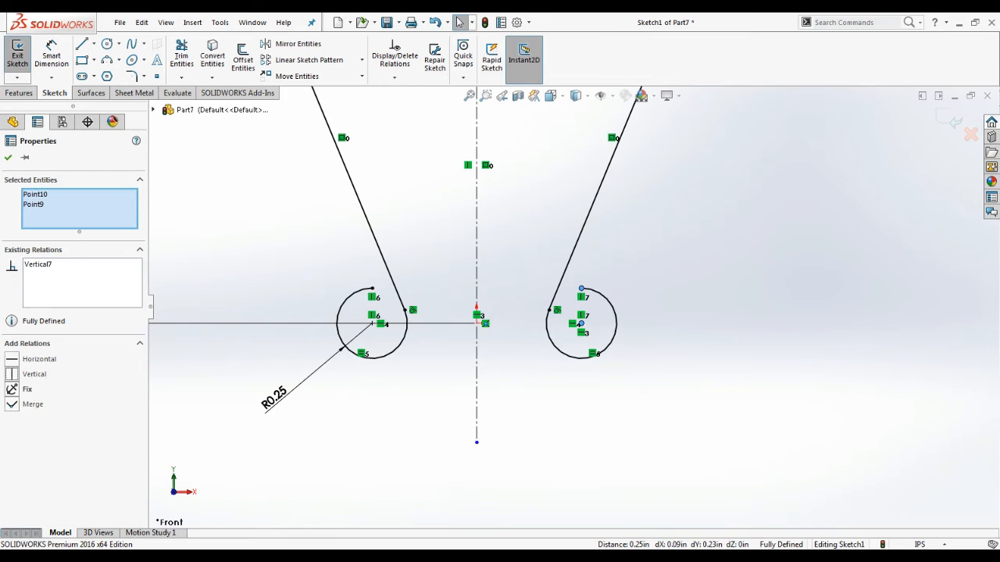
pyautogui.press('Escape')
# Fillet the two upper corners of the profile with a 0.40 in radius, keeping constrained corners
pyautogui.scroll(4, 603, 336)
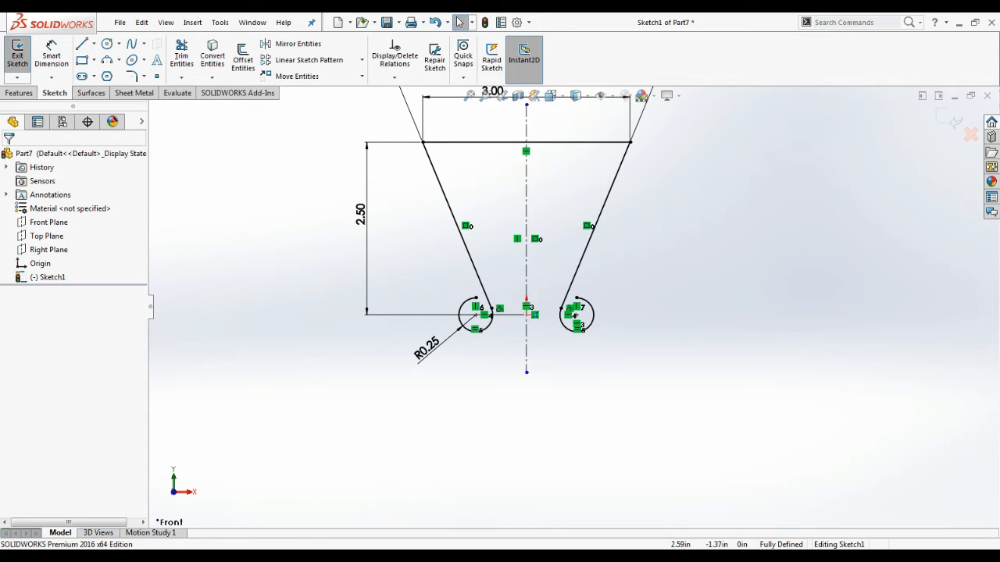
pyautogui.scroll(6, 590, 297)
pyautogui.scroll(-5, 576, 250)
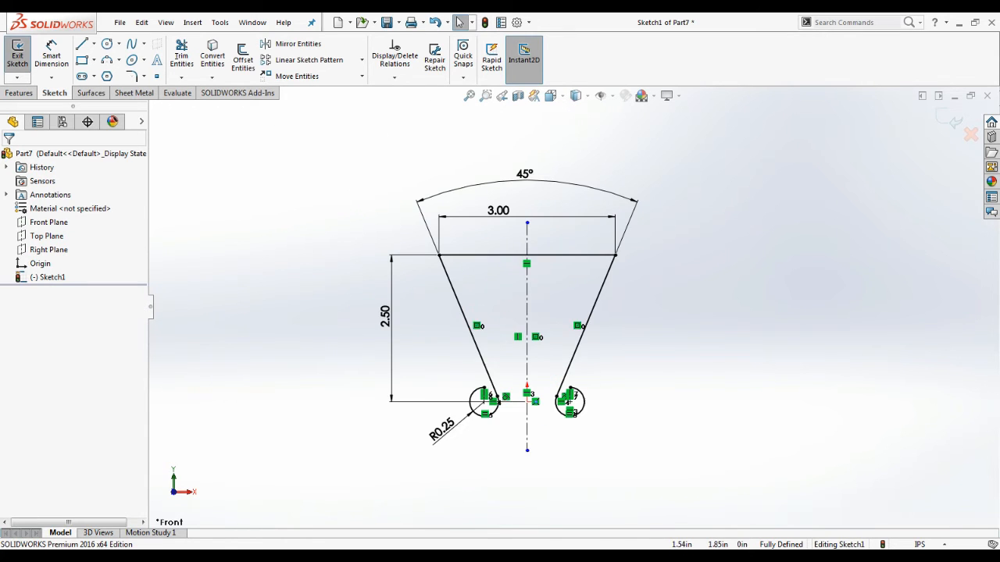
pyautogui.scroll(-1, 391, 256)
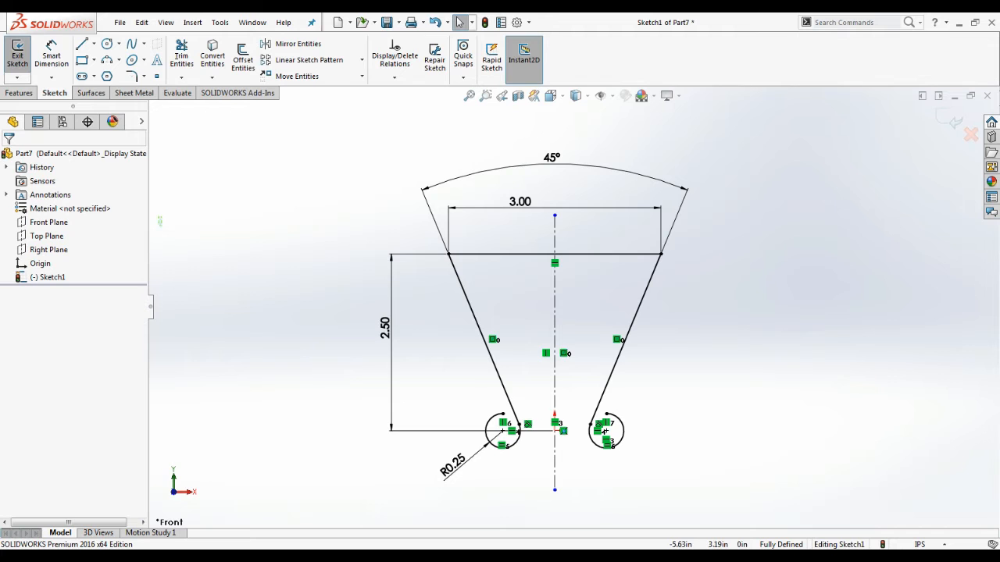
pyautogui.click(144, 75)
pyautogui.click(150, 92)
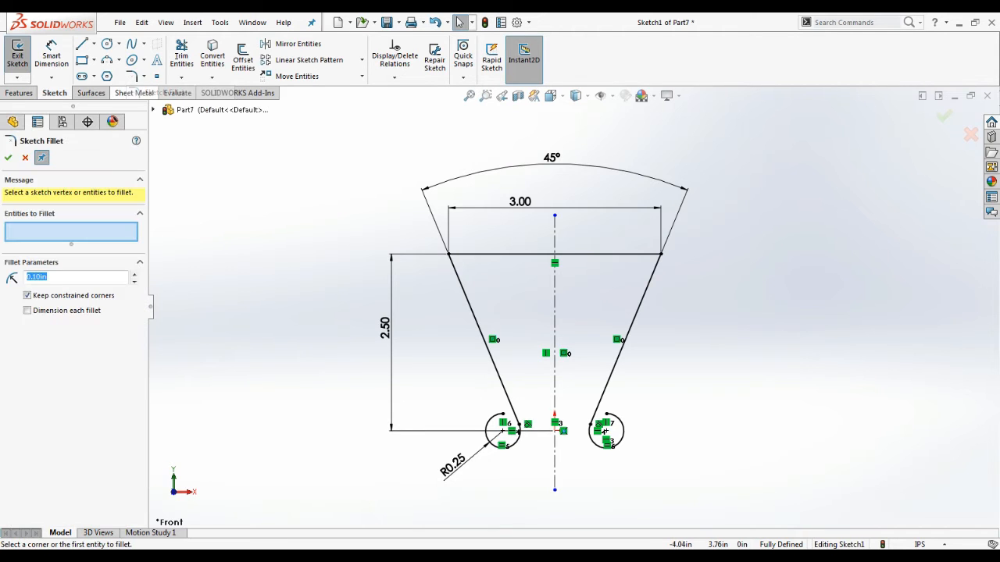
pyautogui.click(450, 255)
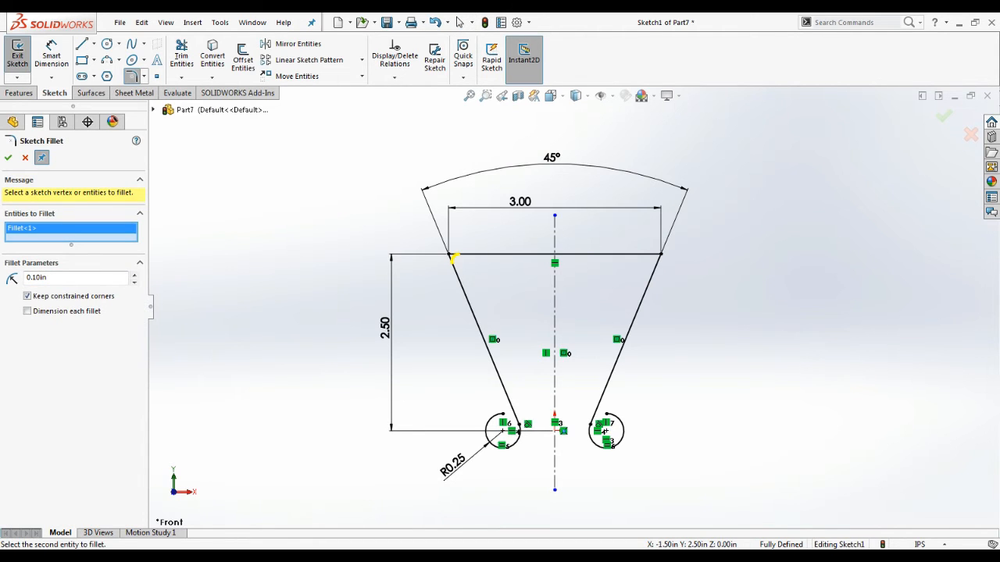
pyautogui.click(660, 254)
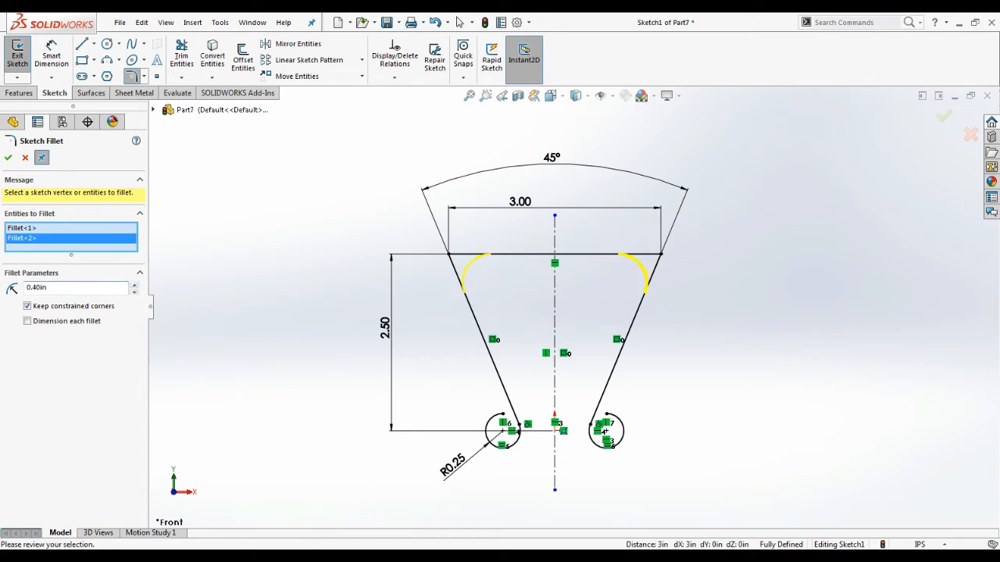
pyautogui.click(8, 157)
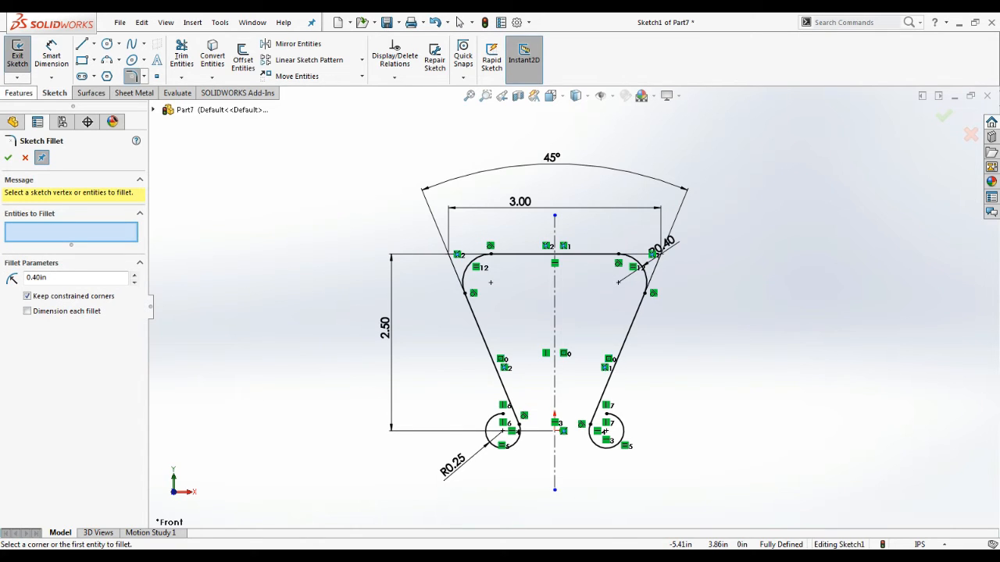
# Create a sheet metal base flange from the profile with a blind depth of 3 in
pyautogui.click(134, 92)
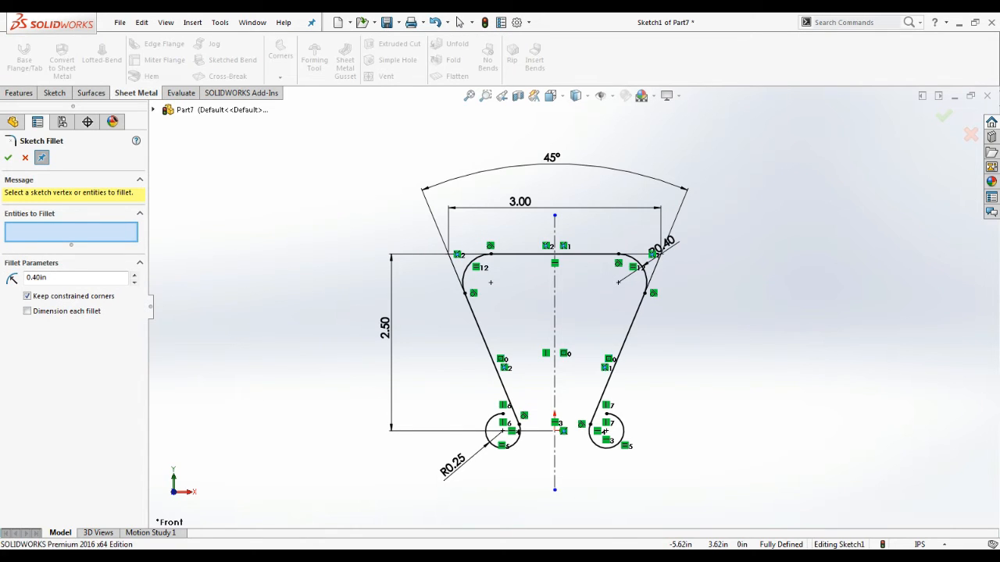
pyautogui.click(25, 58)
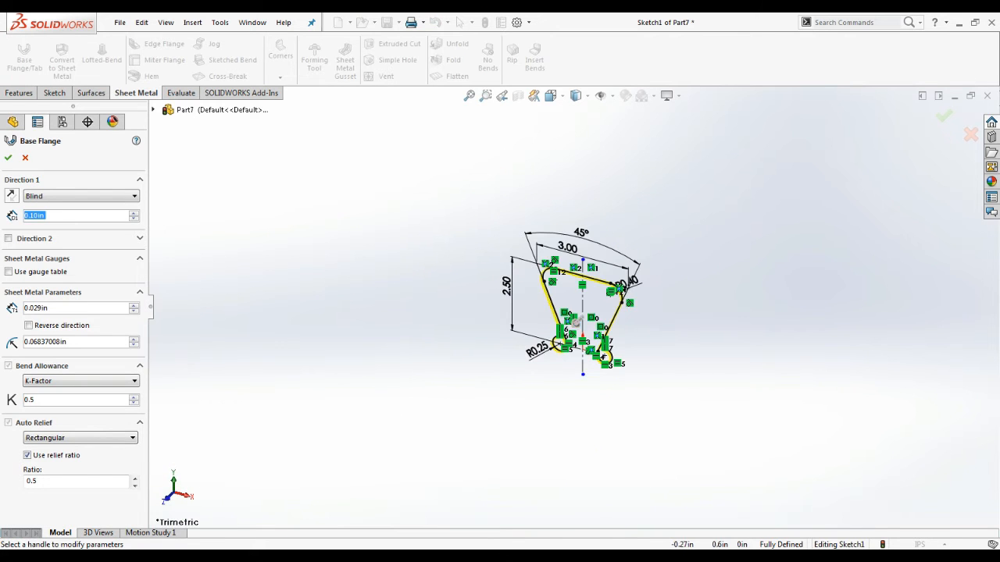
pyautogui.click(576, 315)
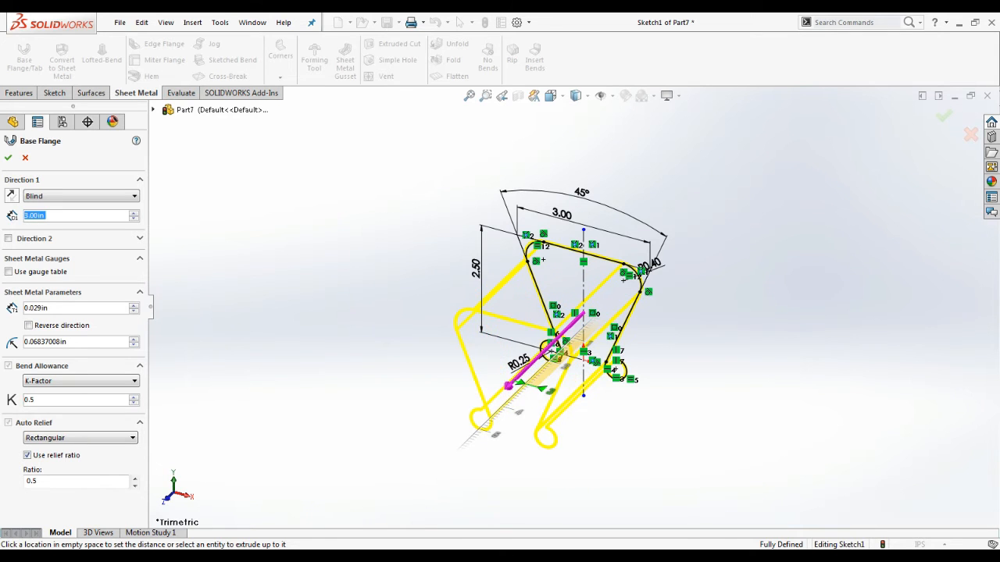
pyautogui.click(509, 385)
pyautogui.press('Return')
# Examine the flange's curled ends from several angles and the location of the default reference planes
pyautogui.moveTo(578, 367); pyautogui.dragTo(407, 207, button='middle')
pyautogui.moveTo(641, 305); pyautogui.dragTo(580, 345, button='middle')
pyautogui.scroll(-4, 579, 346)
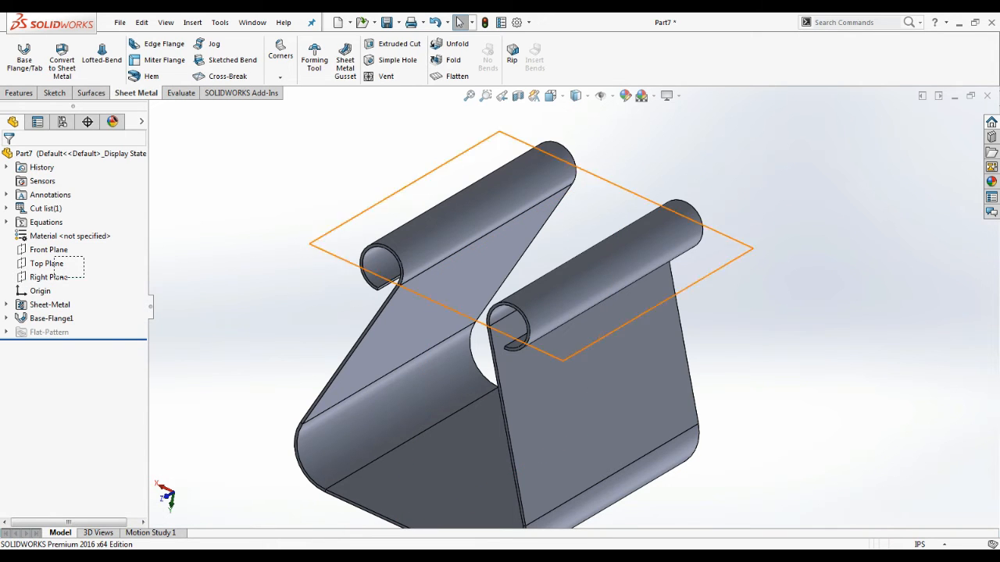
pyautogui.click(48, 249)
pyautogui.keyDown('shift'); pyautogui.click(48, 277); pyautogui.keyUp('shift')
pyautogui.scroll(-5, 525, 327)
pyautogui.moveTo(527, 326); pyautogui.dragTo(531, 299, button='middle')
pyautogui.scroll(5, 531, 298)
pyautogui.press('Escape')
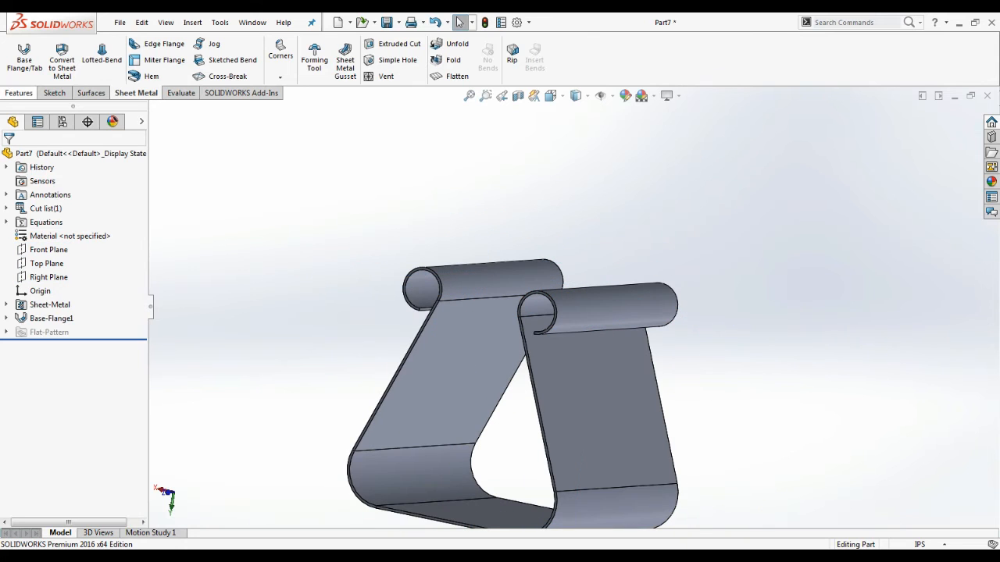
# Create a reference plane tangent to the outer cylindrical faces of both curled ends
pyautogui.click(19, 92)
pyautogui.click(504, 59)
pyautogui.click(515, 92)
pyautogui.click(583, 304)
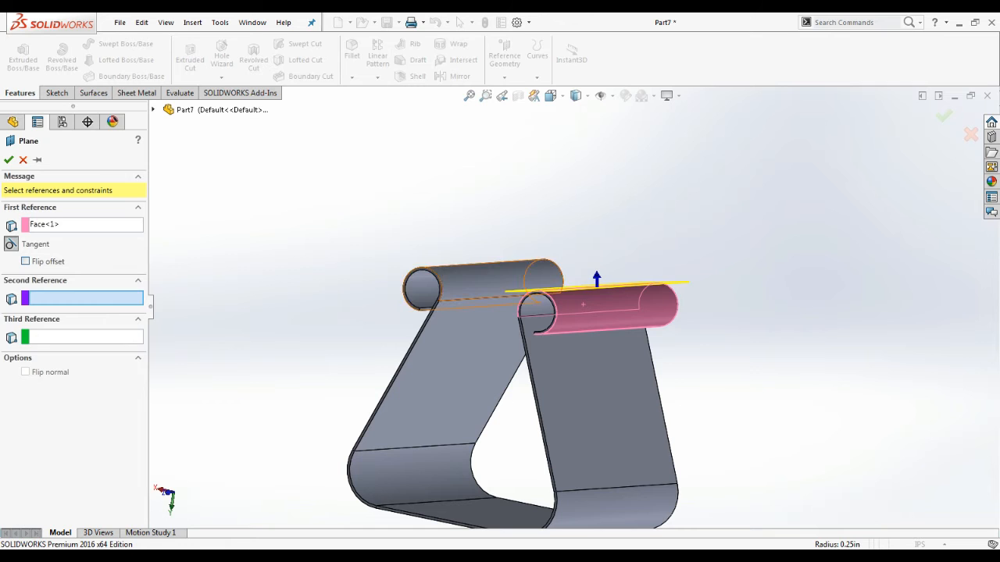
pyautogui.click(464, 270)
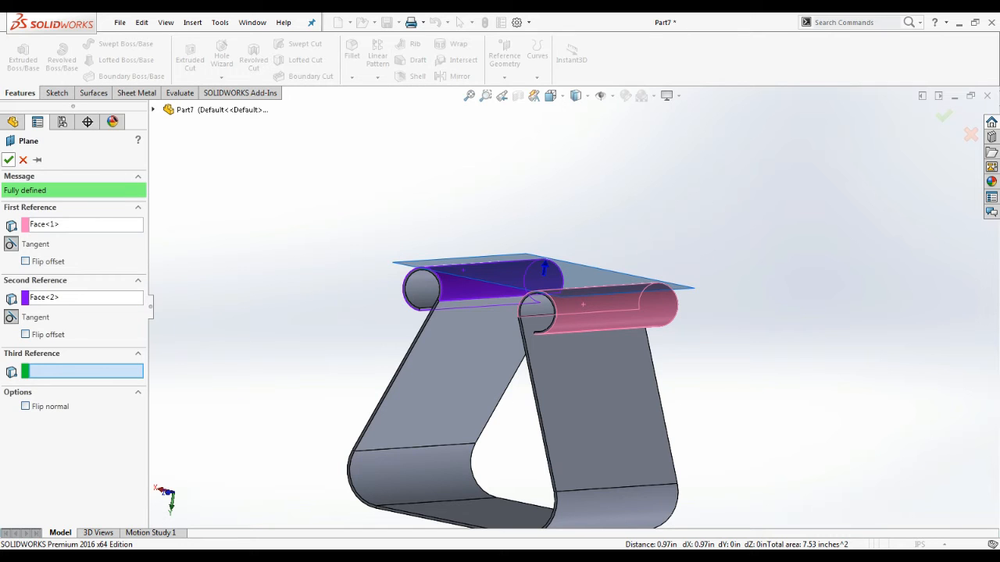
pyautogui.click(8, 160)
# Start a sketch on the new tangent plane and draw a horizontal centerline between the midpoints of the two curls' outer edges
pyautogui.moveTo(394, 301); pyautogui.dragTo(402, 378, button='middle')
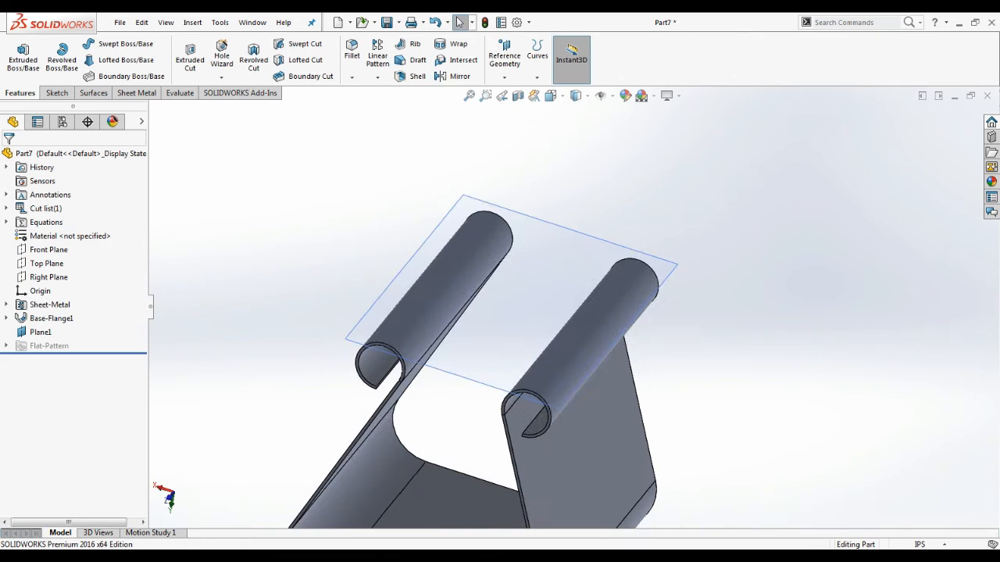
pyautogui.click(660, 257)
pyautogui.click(706, 224)
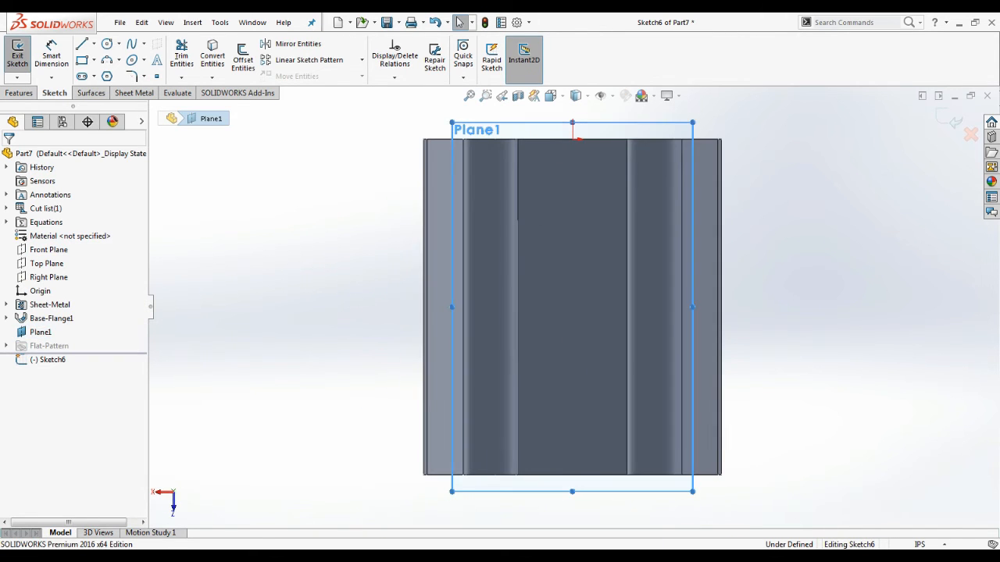
pyautogui.press('s')
pyautogui.click(701, 358)
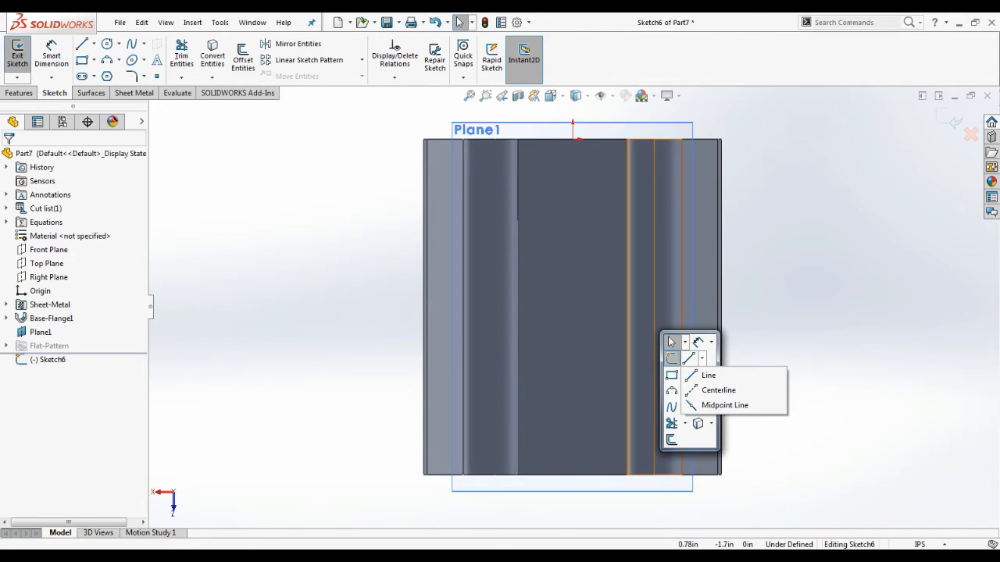
pyautogui.click(721, 390)
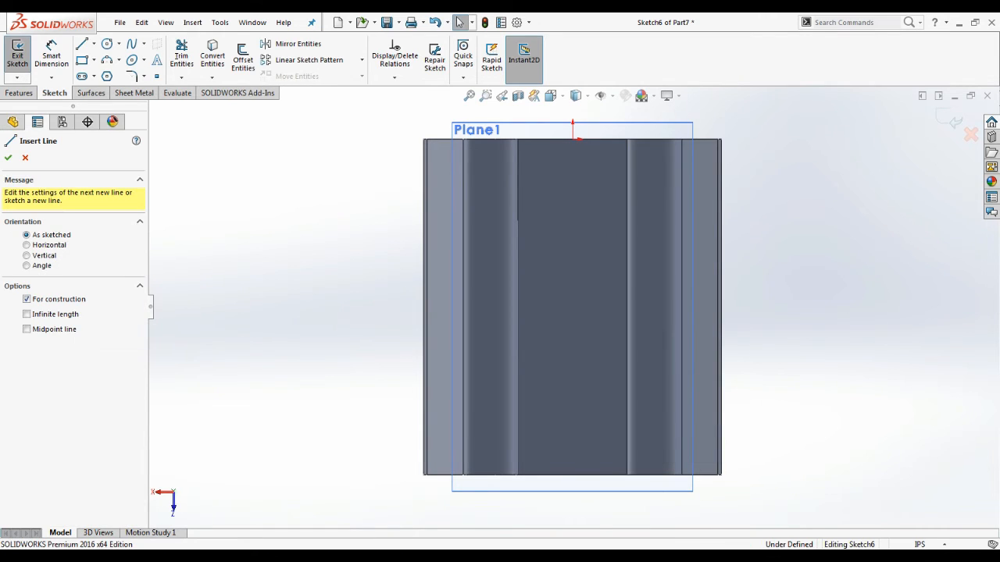
pyautogui.click(462, 307)
pyautogui.click(682, 306)
pyautogui.press('Escape')
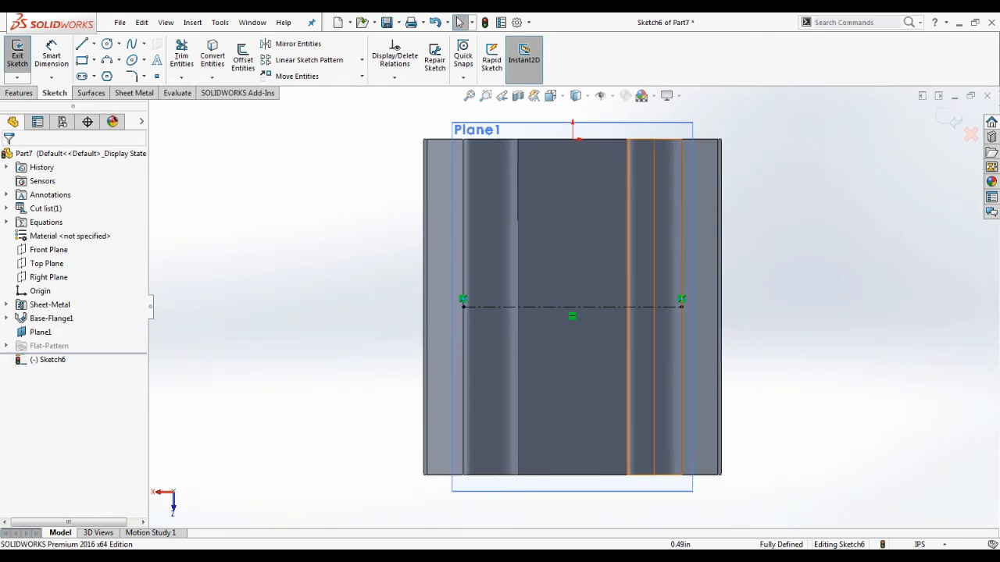
# Sketch a closed trapezoid across the right curl above the centerline, with its upper slanted side about 0.65 in long and its longer vertical side outward
pyautogui.press('s')
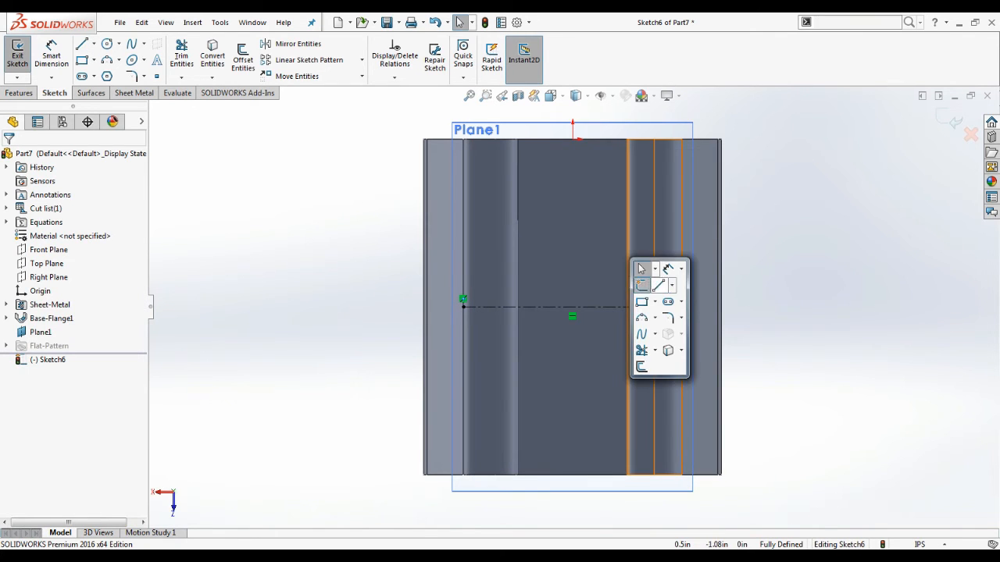
pyautogui.click(659, 285)
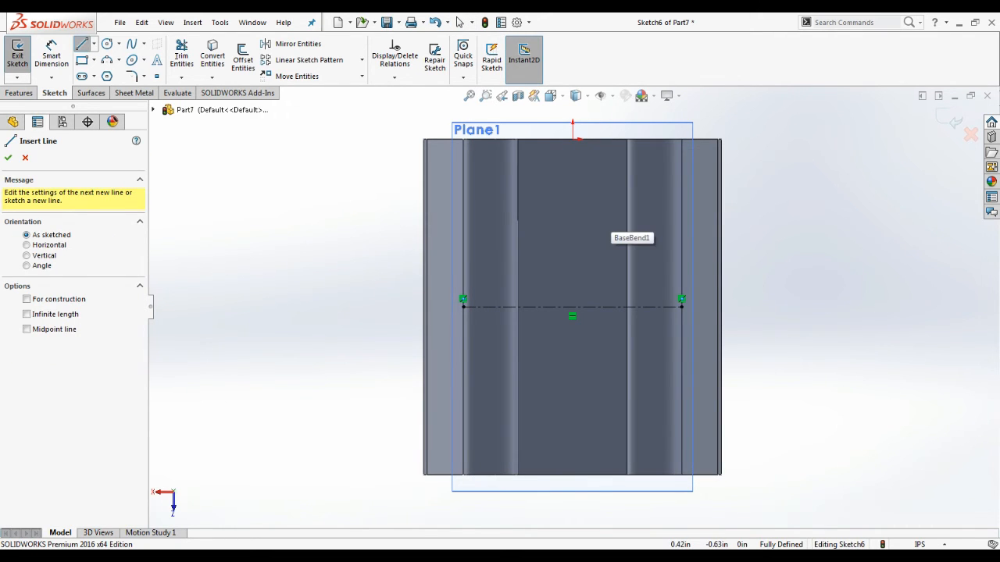
pyautogui.click(619, 211)
pyautogui.click(620, 247)
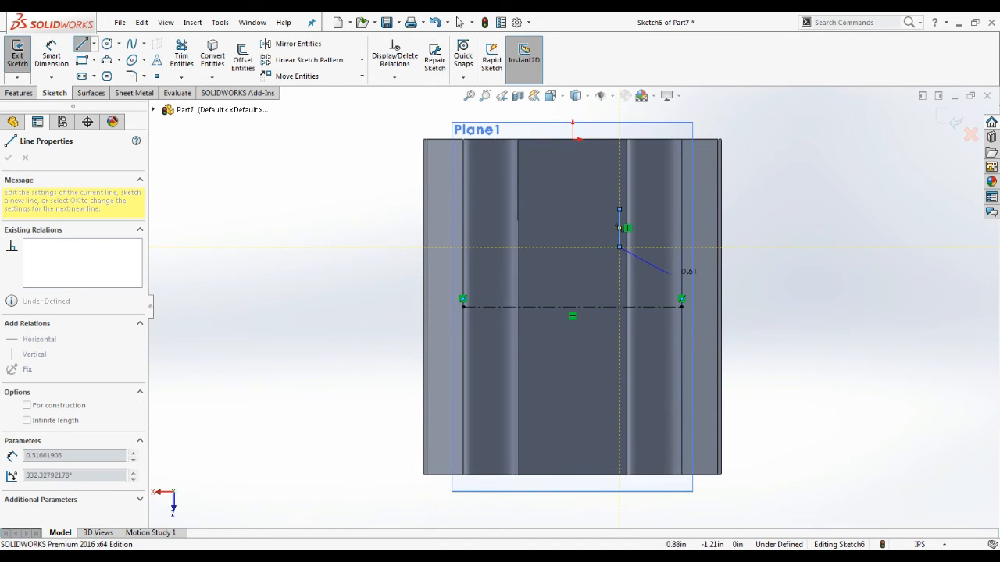
pyautogui.click(686, 272)
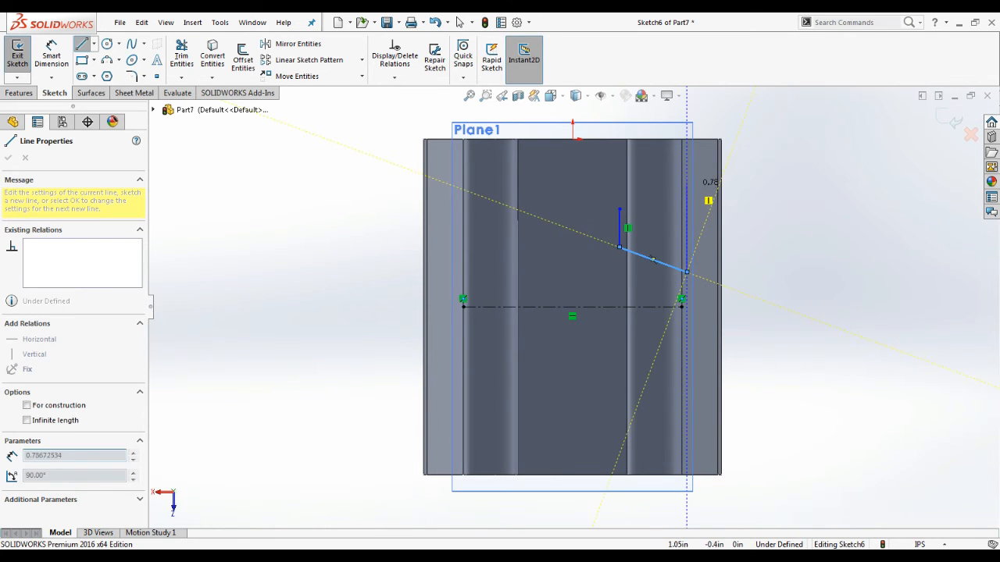
pyautogui.click(685, 181)
pyautogui.click(620, 209)
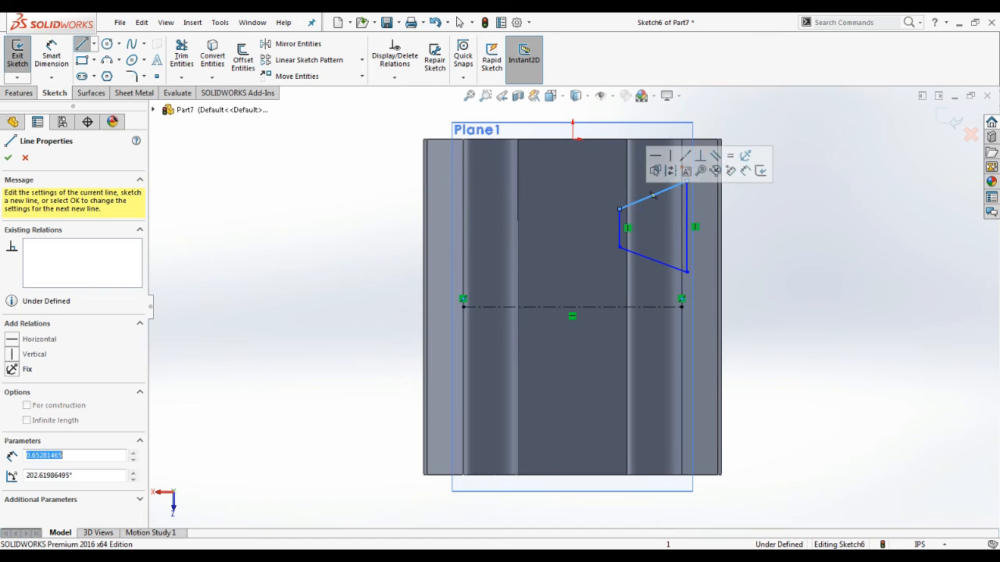
pyautogui.press('Escape')
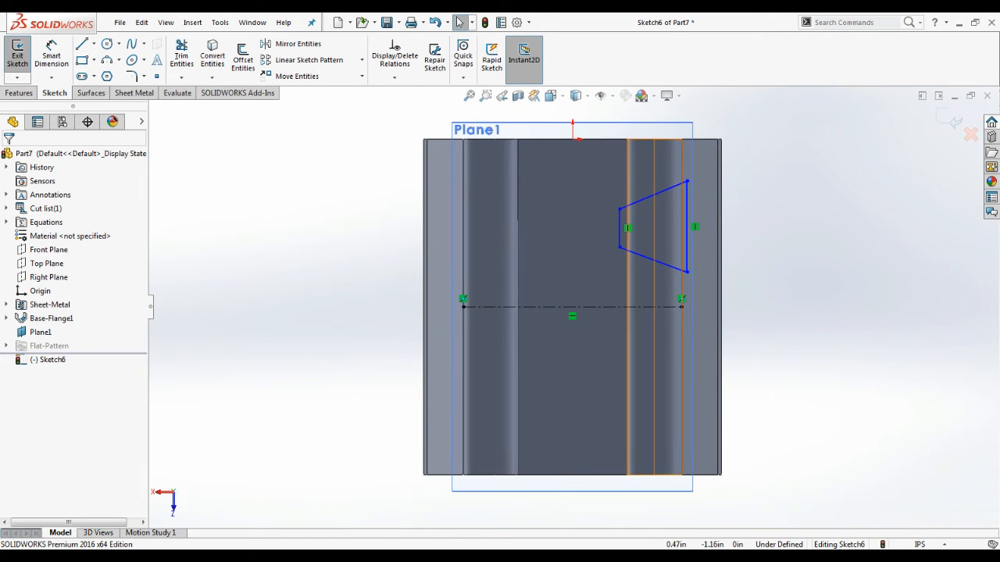
# Dimension the angle between the trapezoid's two slanted sides as 45°, placing it outside the longer side
pyautogui.press('s')
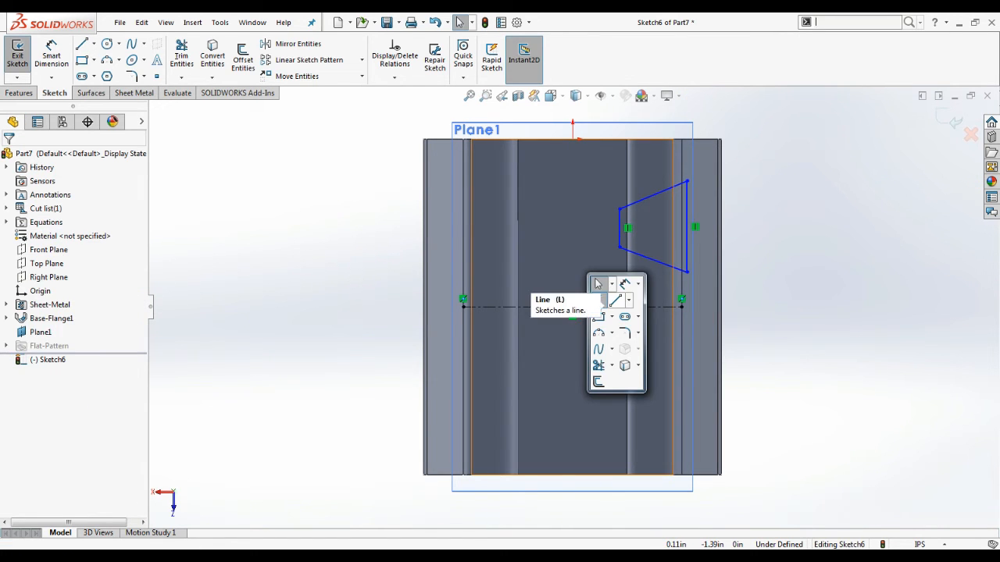
pyautogui.click(599, 300)
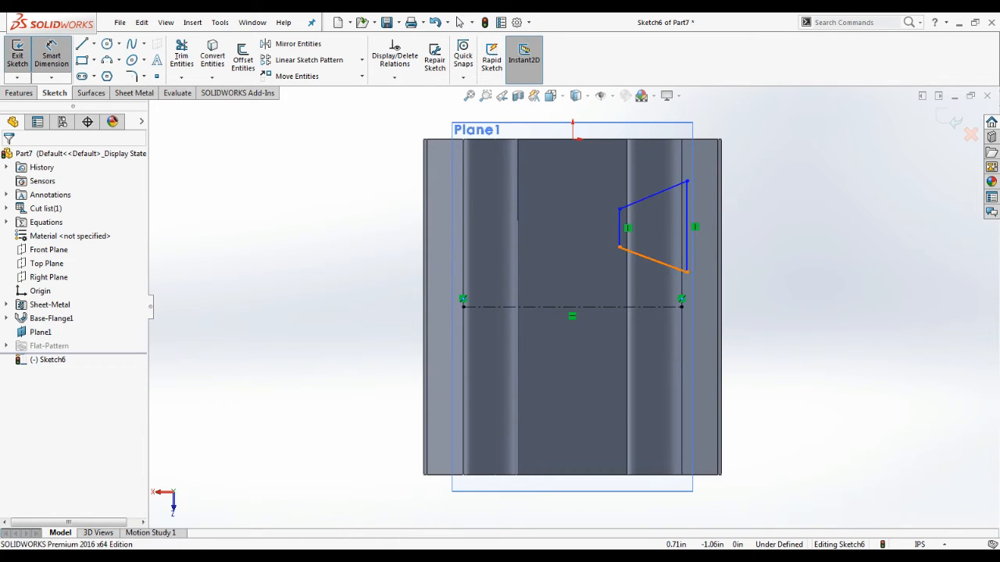
pyautogui.click(653, 259)
pyautogui.click(653, 196)
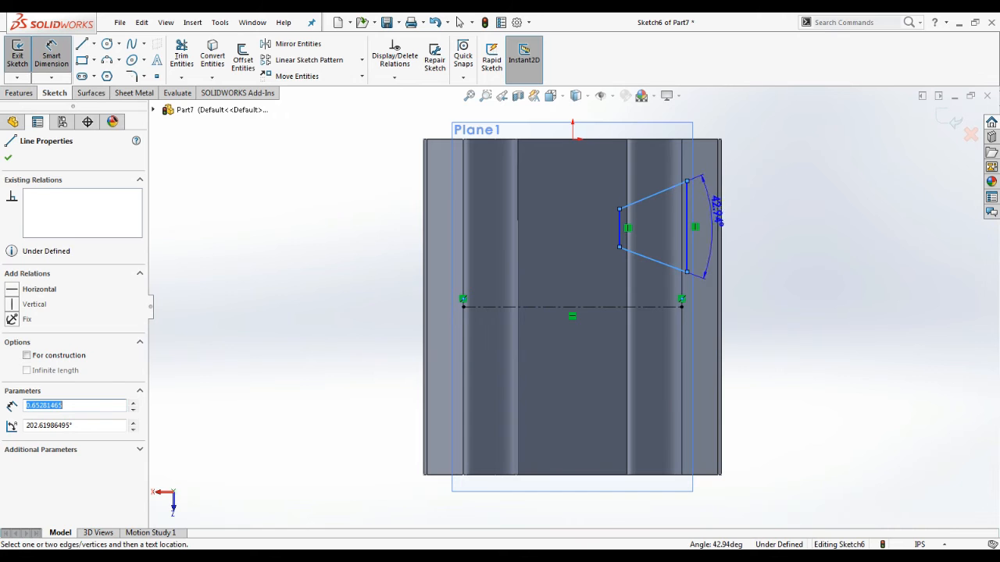
pyautogui.click(730, 227)
pyautogui.write('45')
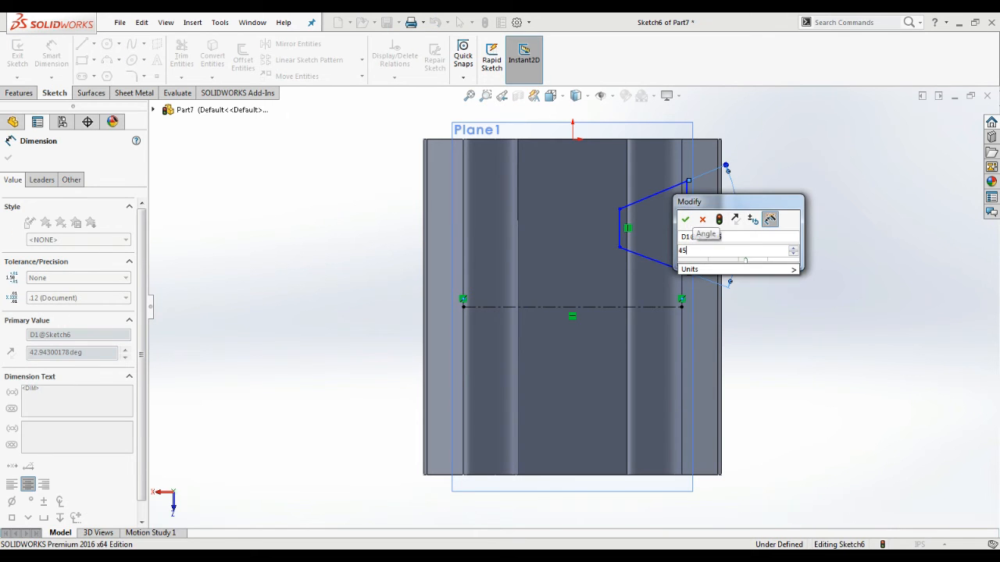
pyautogui.press('Return')
pyautogui.press('Escape')
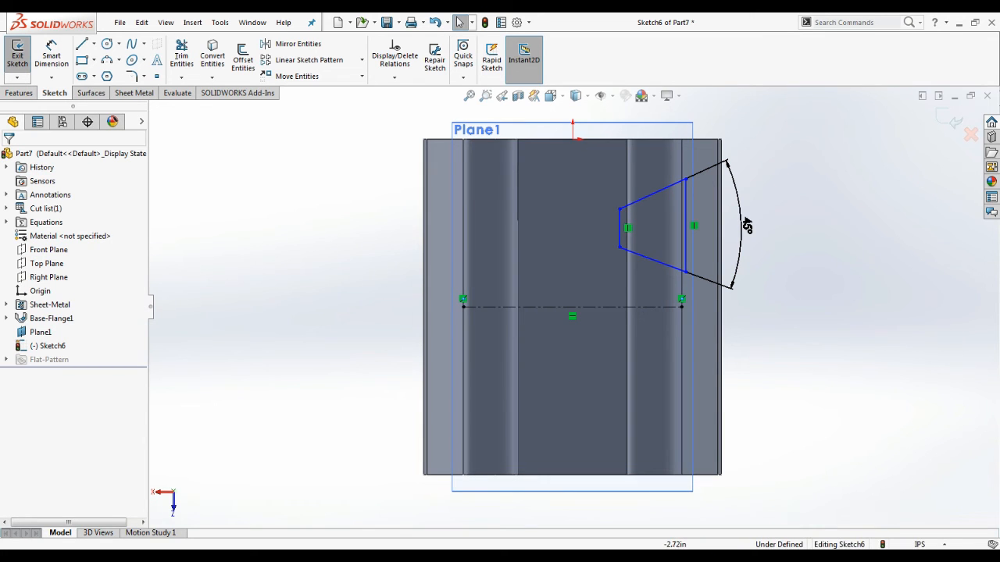
# Dimension the horizontal distance from the origin to the trapezoid's shorter vertical side as 0.40 in
pyautogui.press('s')
pyautogui.click(313, 261)
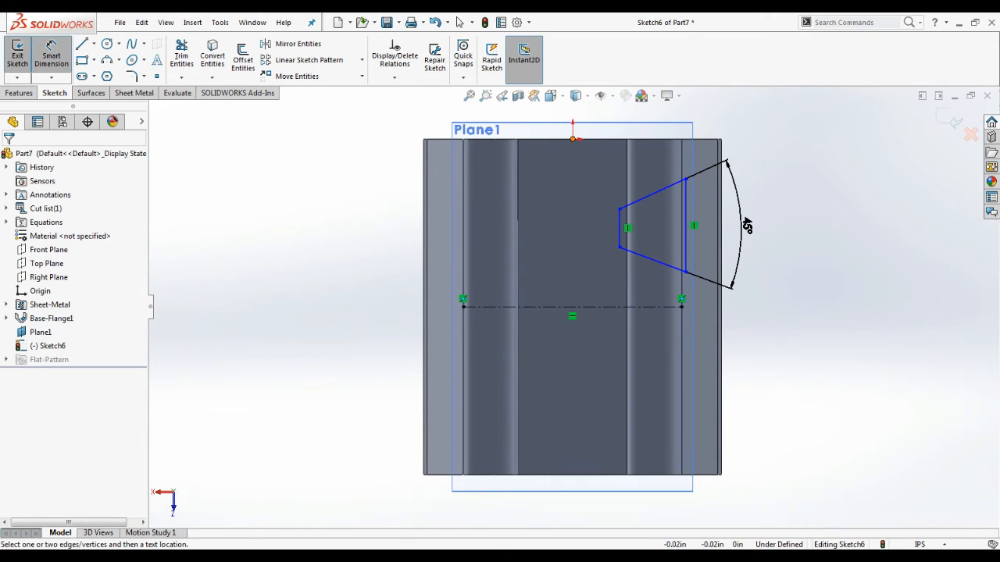
pyautogui.click(619, 228)
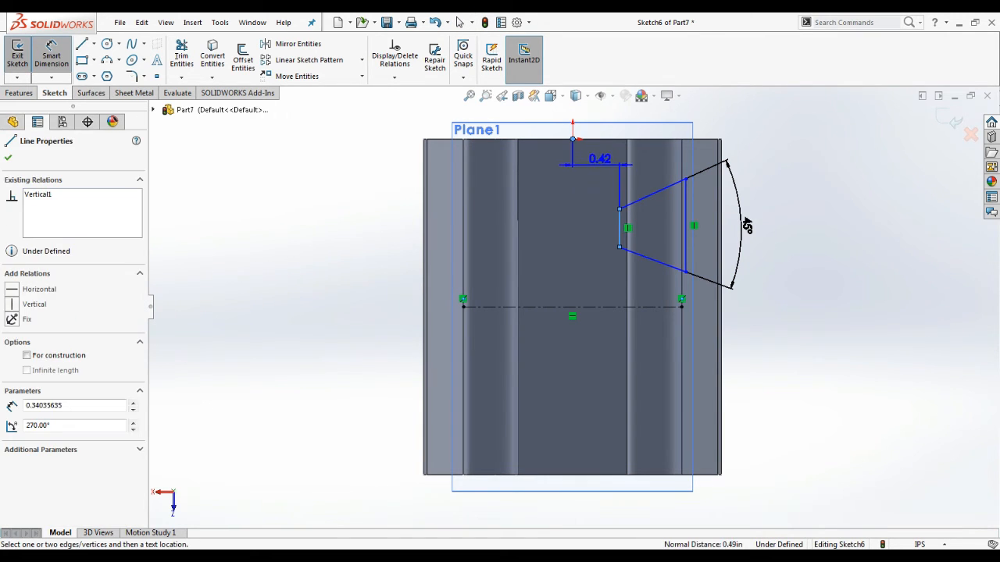
pyautogui.click(600, 159)
pyautogui.write('.40')
pyautogui.press('Return')
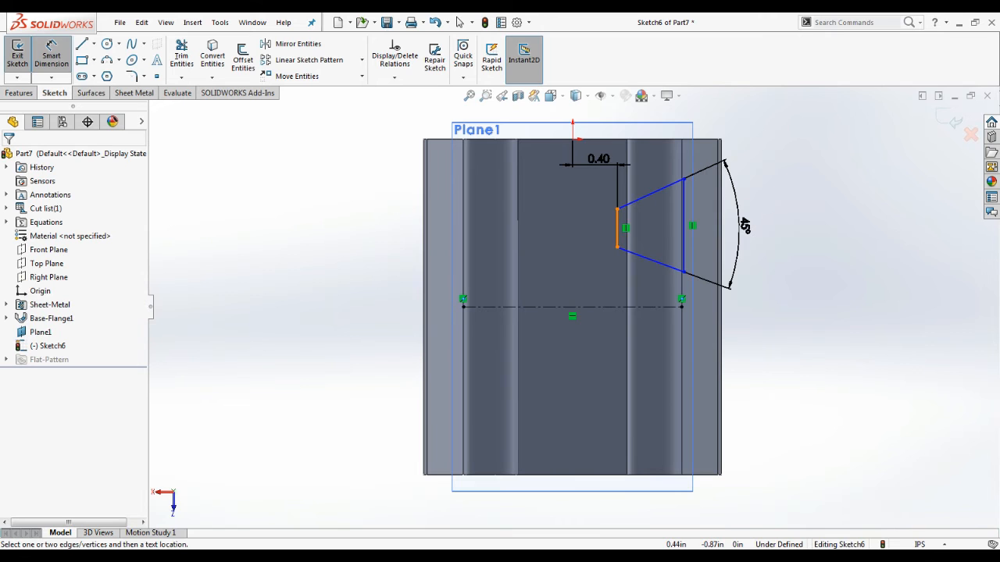
pyautogui.press('Escape')
# Draw a centerline between the midpoints of the trapezoid's two vertical sides and make it horizontal
pyautogui.press('s')
pyautogui.click(663, 266)
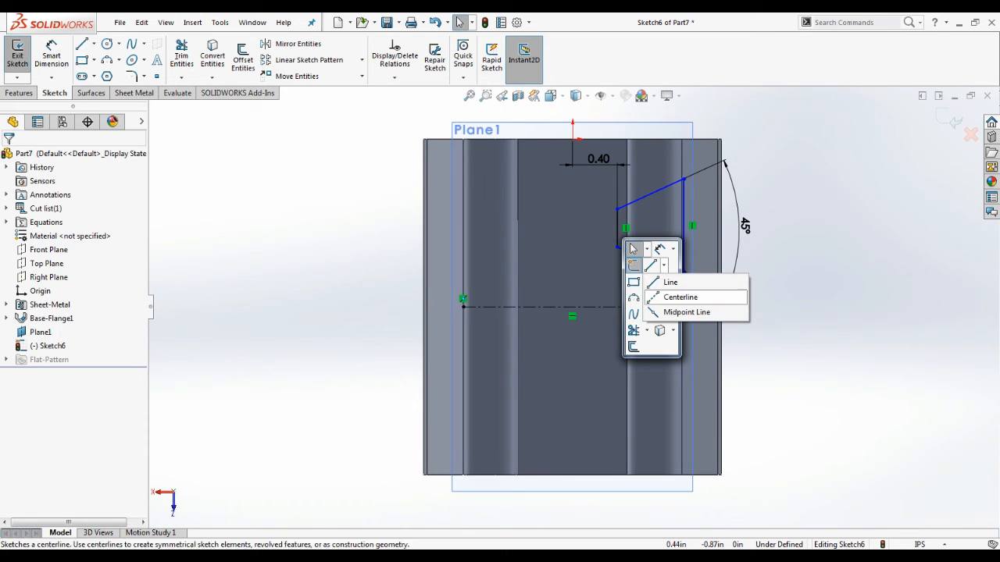
pyautogui.click(680, 297)
pyautogui.click(617, 228)
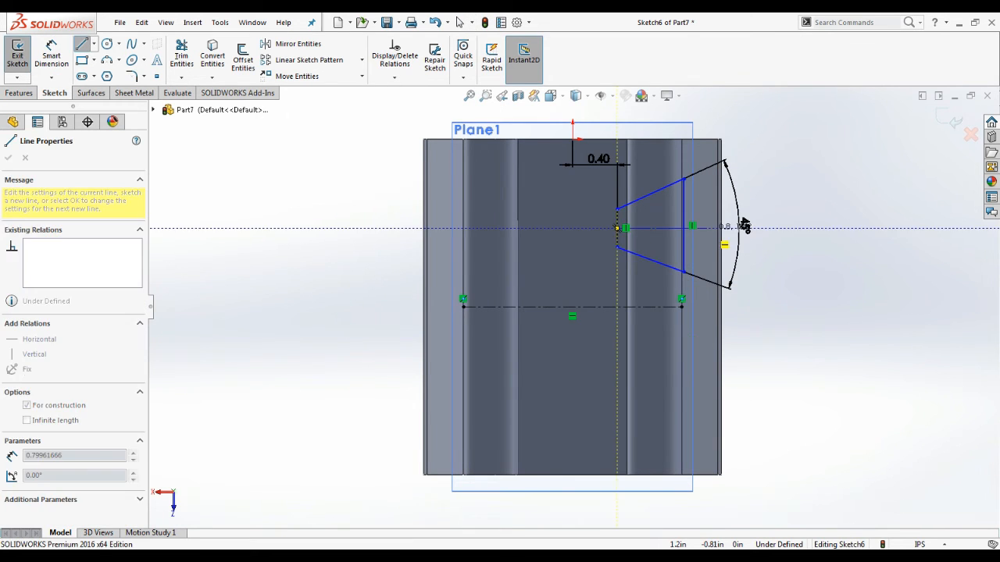
pyautogui.click(683, 227)
pyautogui.press('Escape')
pyautogui.press('Escape')
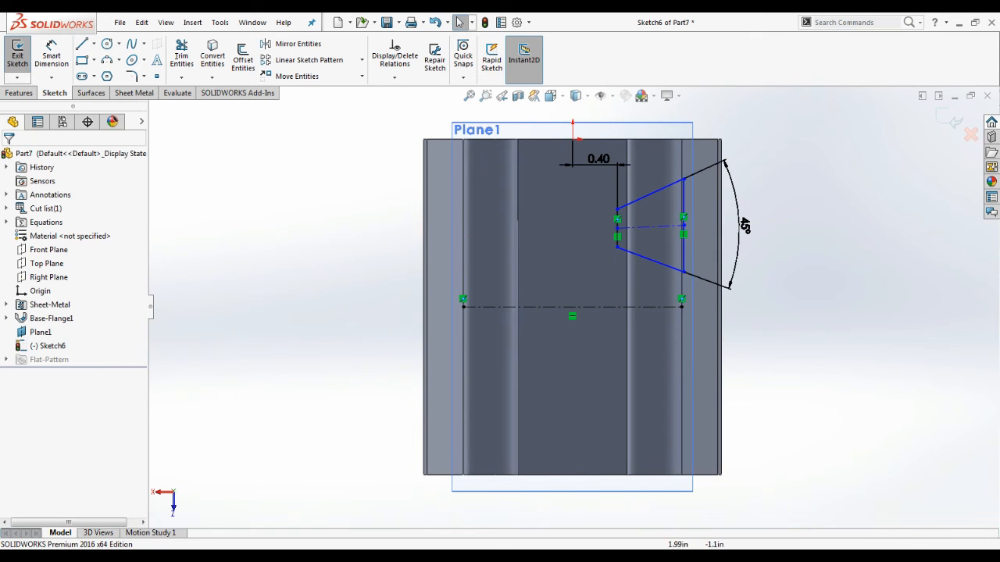
pyautogui.click(651, 228)
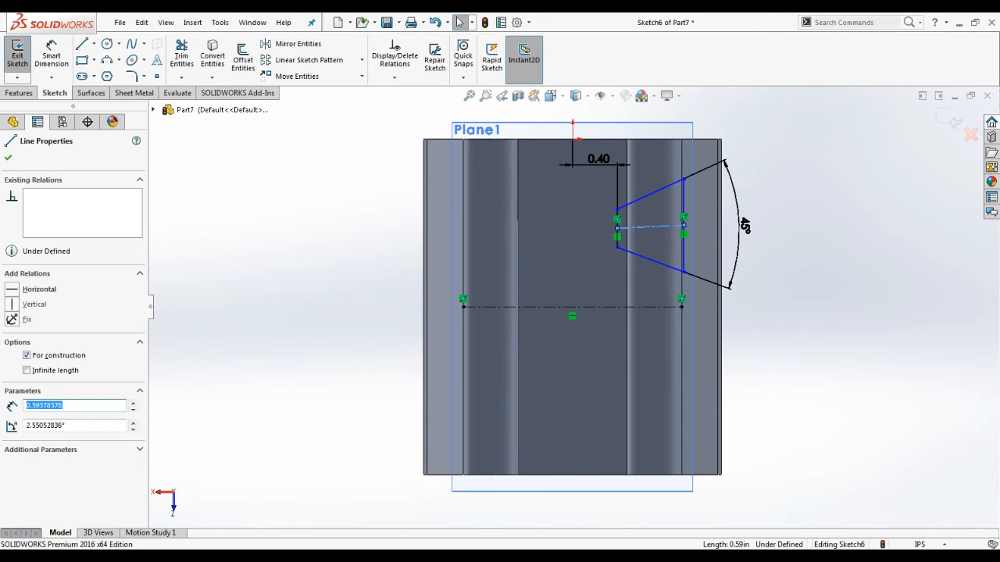
pyautogui.click(13, 290)
pyautogui.press('Escape')
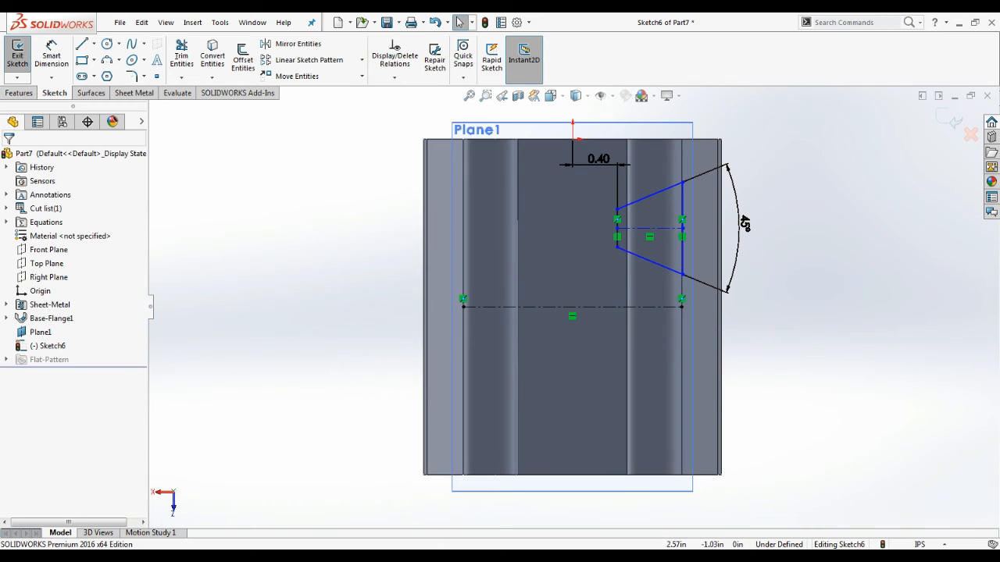
# Dimension the vertical distance between the trapezoid's centerline and the long horizontal centerline, accepting the drawn value
pyautogui.scroll(-2, 650, 229)
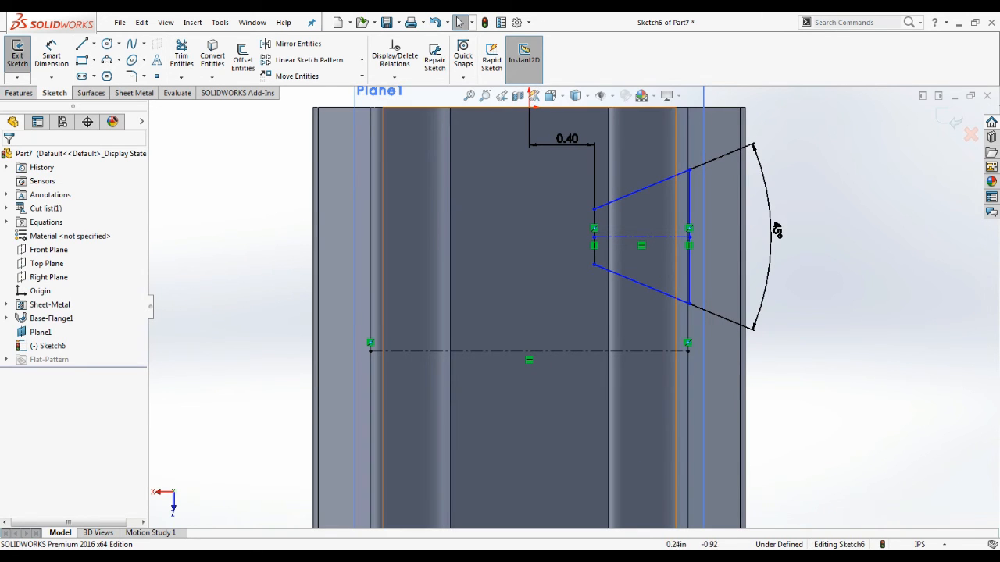
pyautogui.press('s')
pyautogui.click(563, 278)
pyautogui.click(624, 237)
pyautogui.click(582, 351)
pyautogui.click(557, 295)
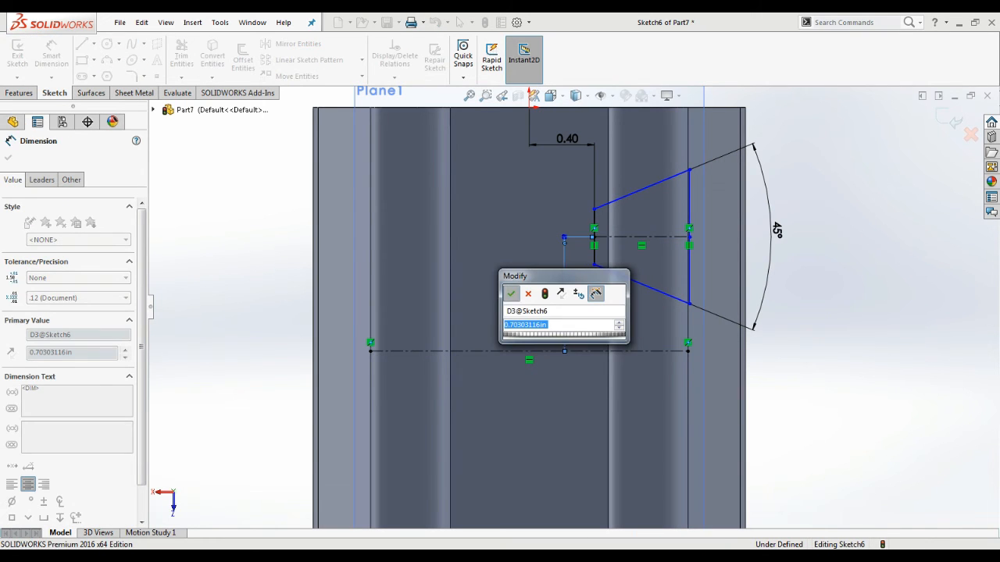
pyautogui.click(511, 293)
pyautogui.click(459, 22)
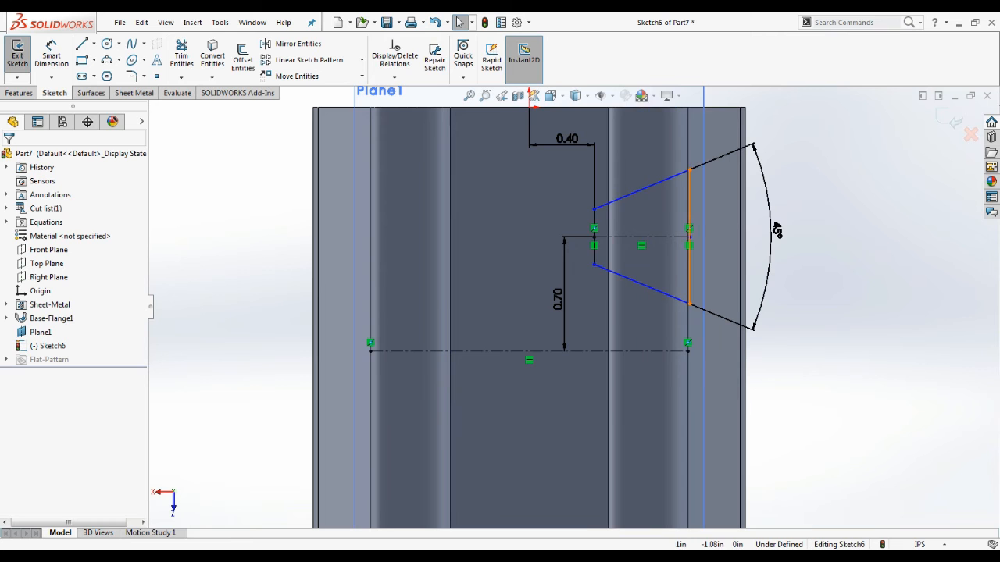
# Dimension the length of the trapezoid's longer vertical side outside the profile, accepting the drawn value
pyautogui.press('s')
pyautogui.click(744, 297)
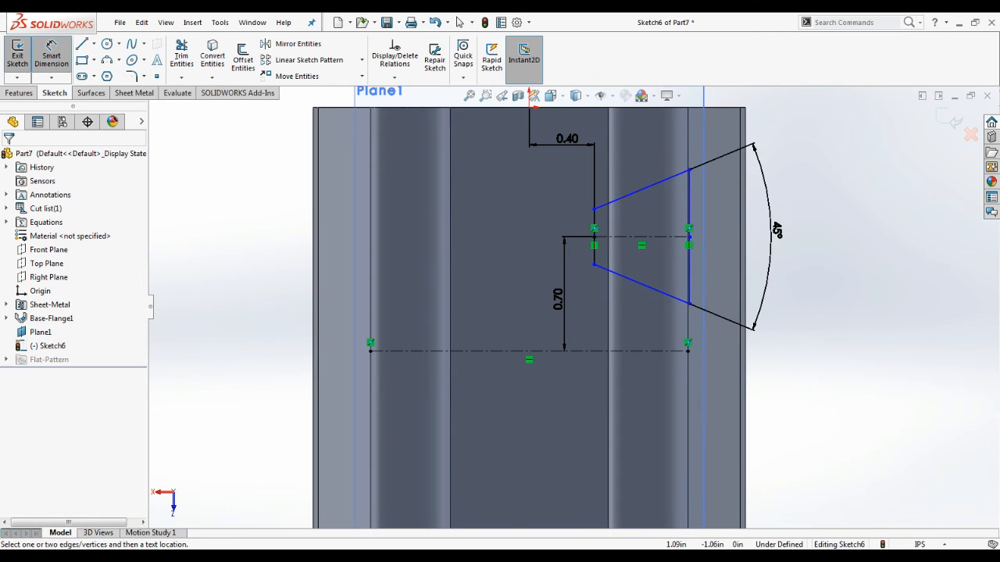
pyautogui.click(689, 234)
pyautogui.click(728, 234)
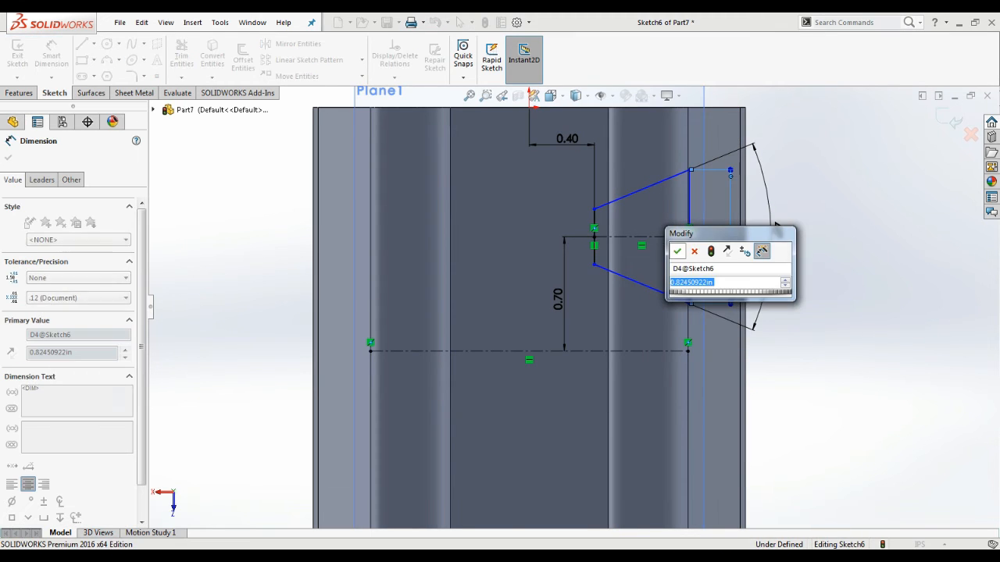
pyautogui.press('Return')
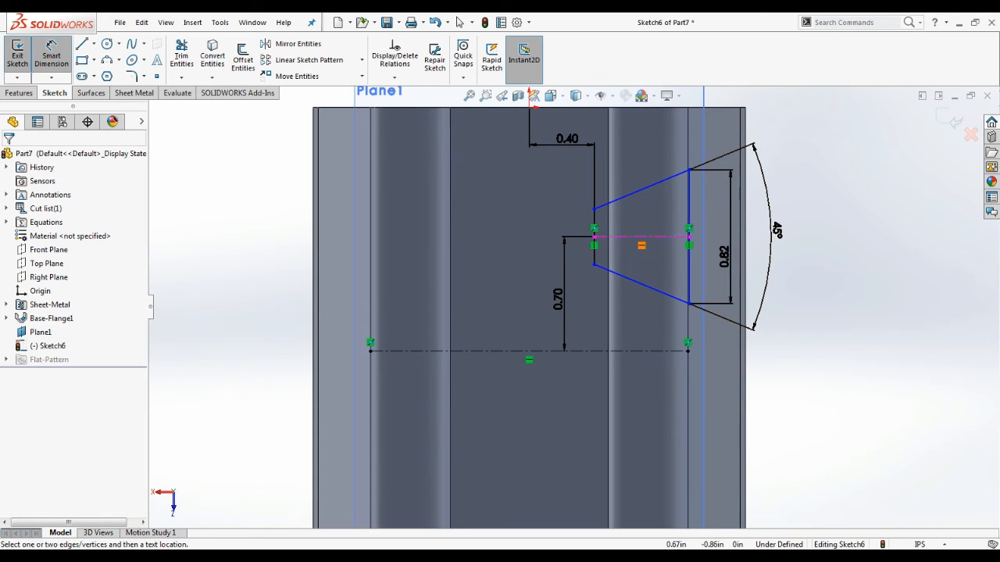
pyautogui.press('Escape')
# Check the angle between the trapezoid's centerline and upper slanted side, and test-move the lower slanted side, undoing the move
pyautogui.click(636, 237)
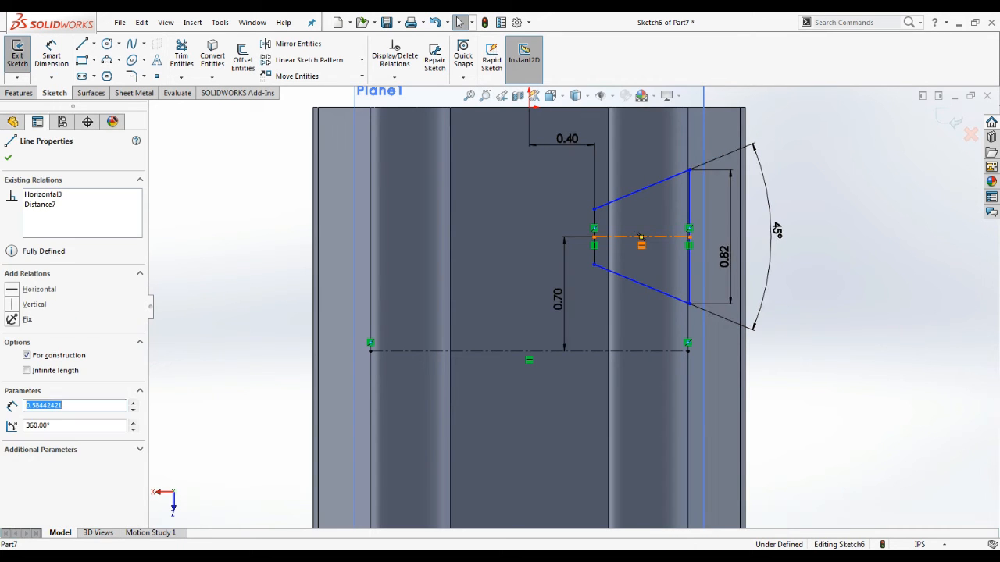
pyautogui.keyDown('ctrl'); pyautogui.click(639, 191); pyautogui.keyUp('ctrl')
pyautogui.press('Escape')
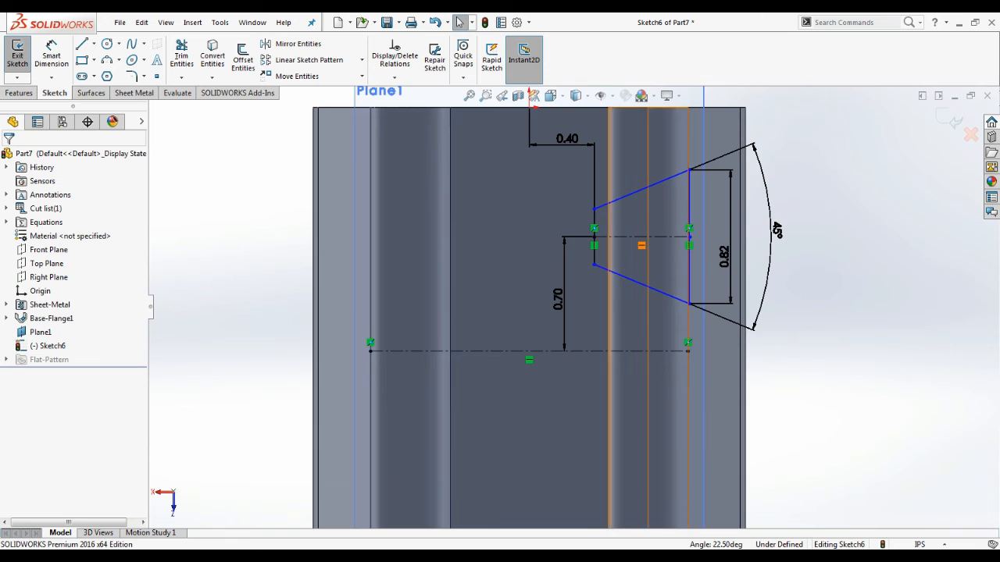
pyautogui.moveTo(642, 284)
pyautogui.mouseDown()
pyautogui.moveTo(623, 284)
pyautogui.moveTo(655, 284)
pyautogui.mouseUp()
pyautogui.hotkey('ctrl', 'z')
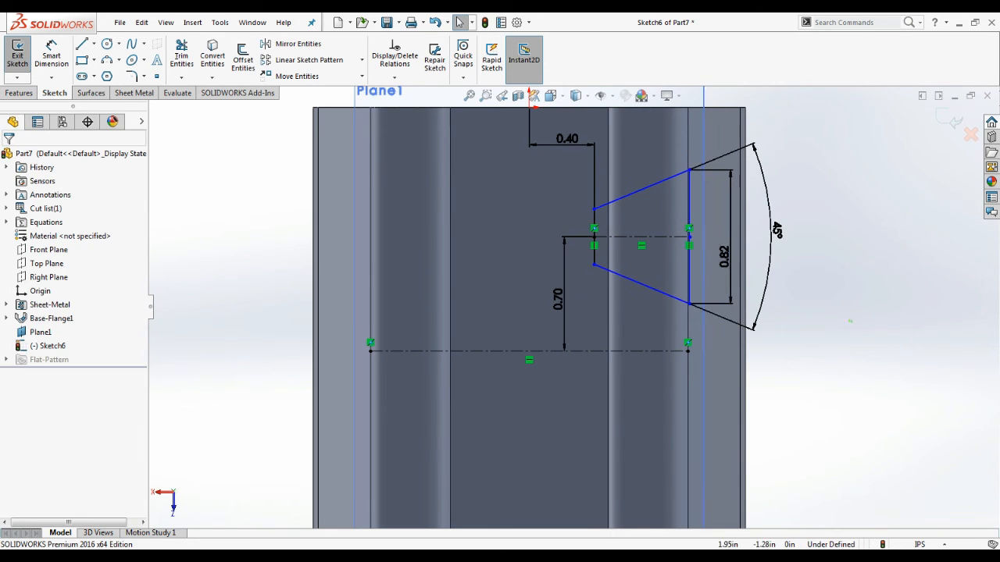
# Dimension the horizontal distance between the trapezoid's two vertical sides as 0.6 in, placing it above the profile
pyautogui.press('s')
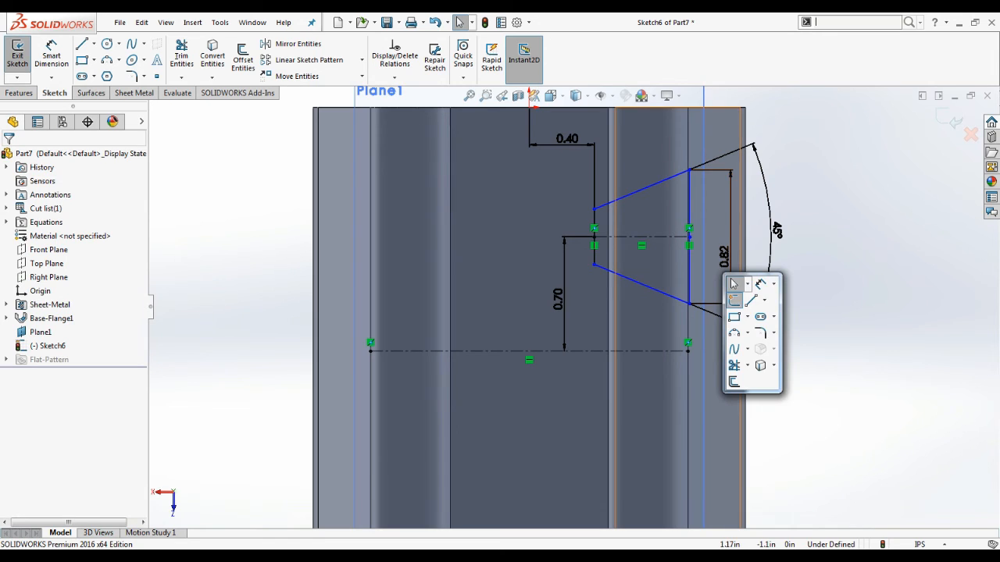
pyautogui.click(759, 285)
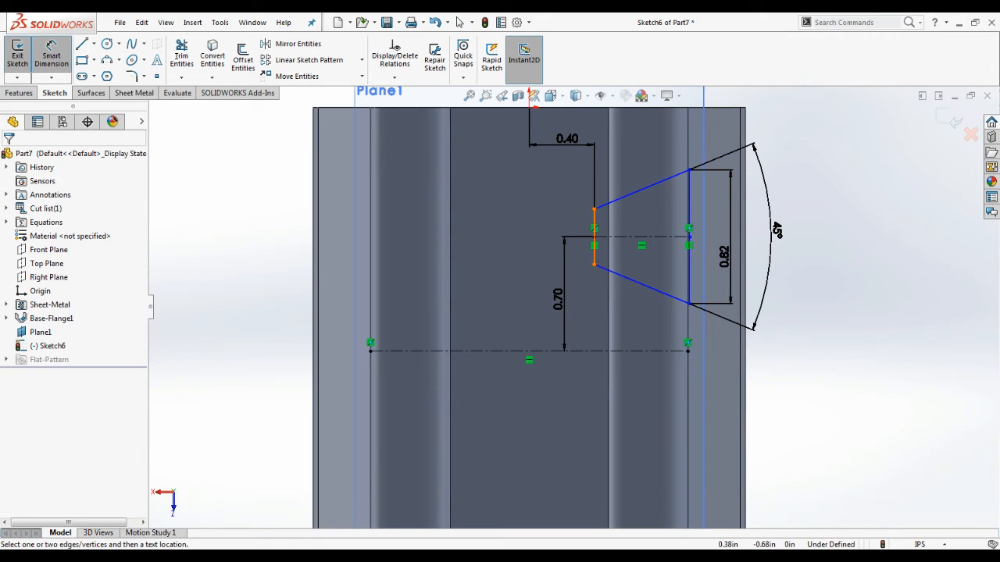
pyautogui.click(594, 217)
pyautogui.click(689, 213)
pyautogui.click(653, 146)
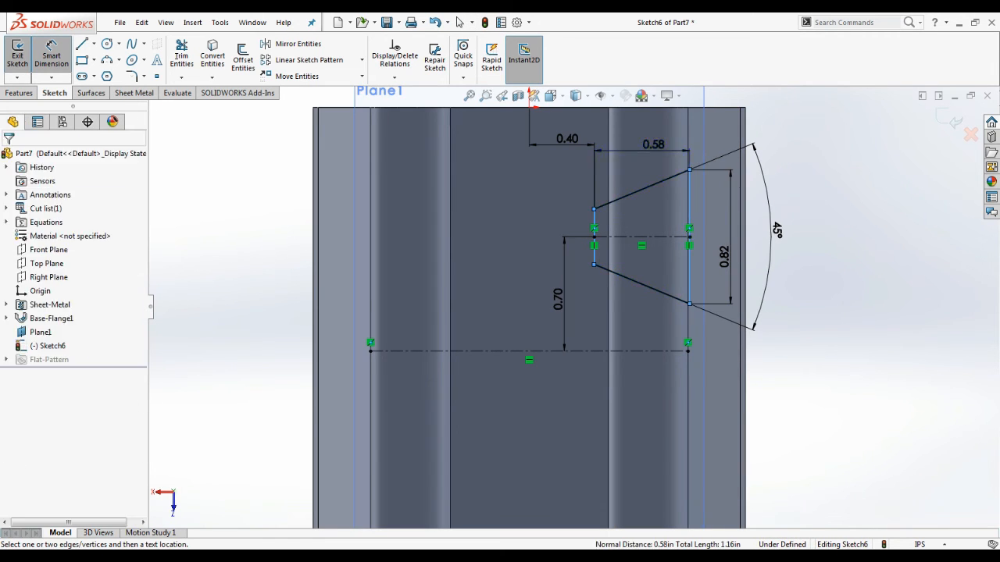
pyautogui.write('.6')
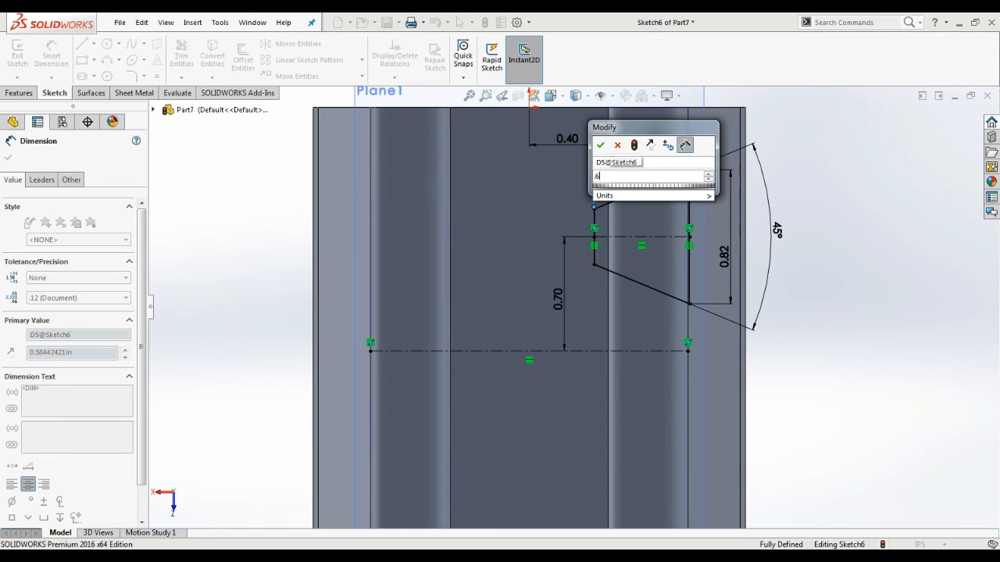
pyautogui.press('Return')
# Make a blind extruded normal cut from the trapezoid sketch through the right curl, about 0.52 in deep
pyautogui.scroll(5, 572, 306)
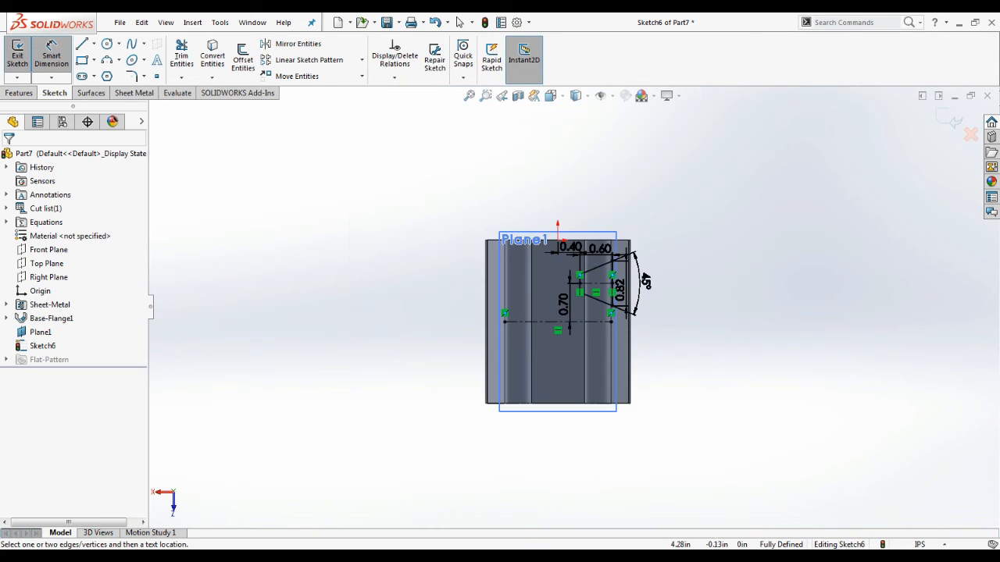
pyautogui.scroll(-4, 688, 313)
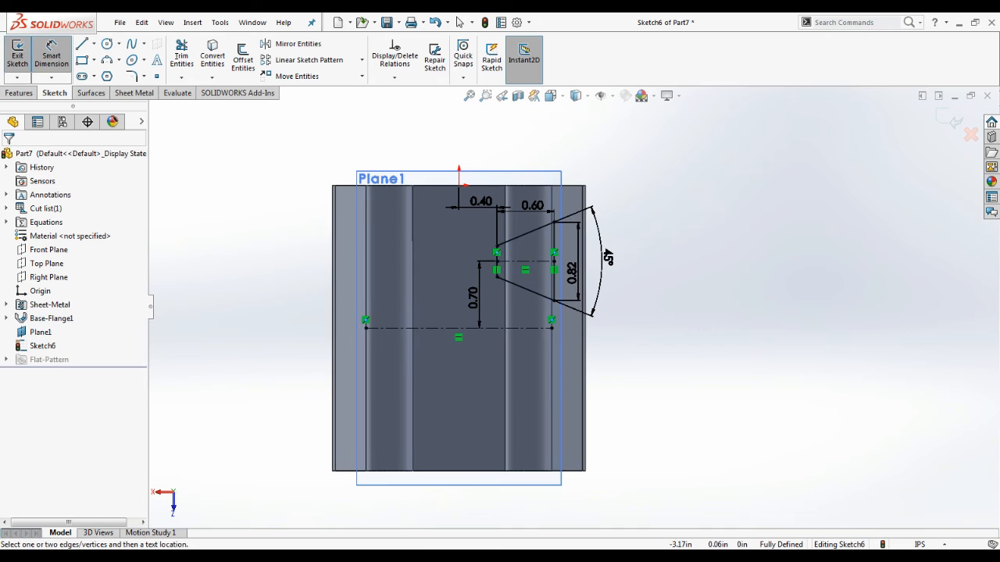
pyautogui.click(134, 93)
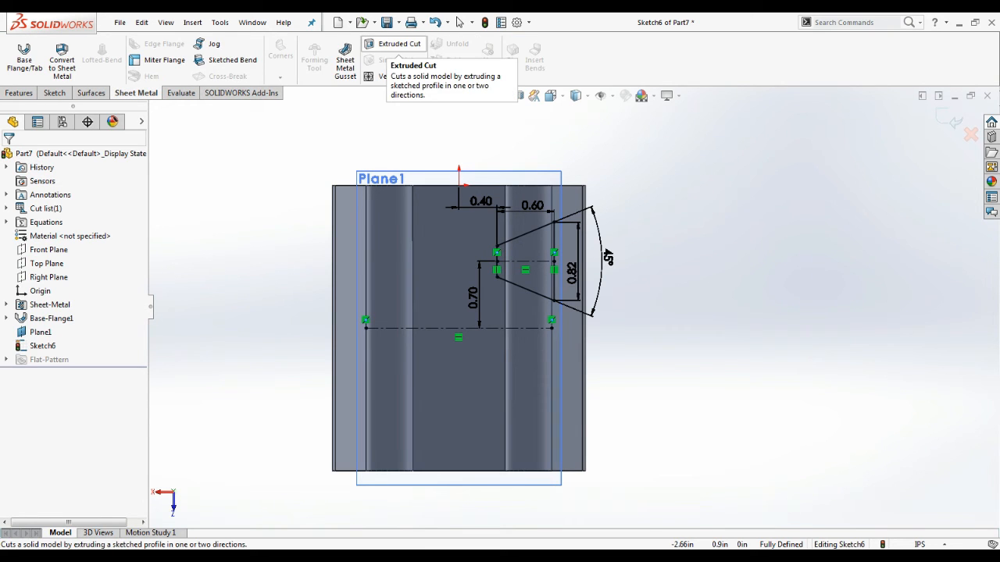
pyautogui.click(394, 44)
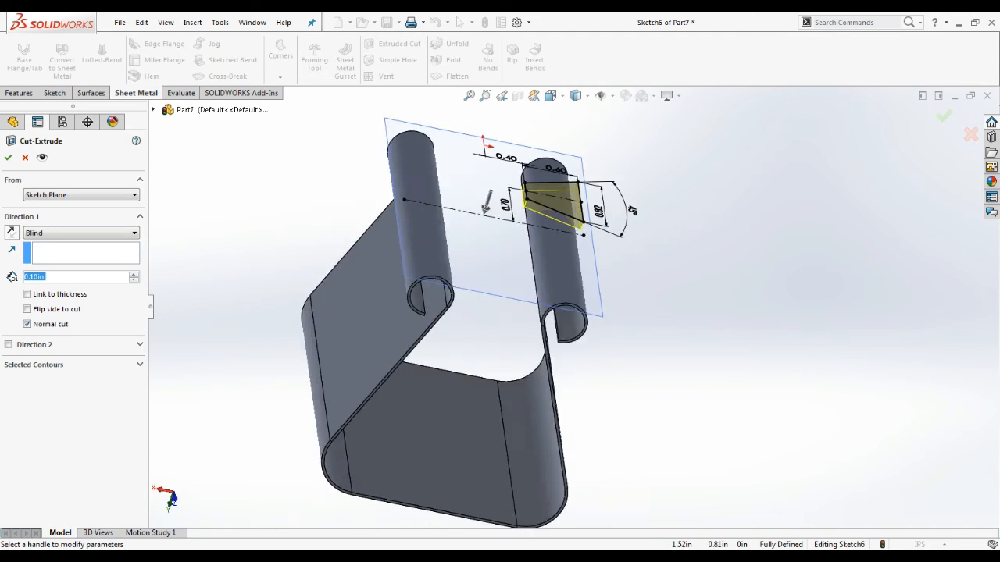
pyautogui.scroll(-4, 436, 189)
pyautogui.moveTo(548, 207); pyautogui.dragTo(547, 316)
pyautogui.moveTo(547, 318)
pyautogui.mouseDown(button='middle')
pyautogui.moveTo(557, 269)
pyautogui.moveTo(545, 288)
pyautogui.mouseUp(button='middle')
pyautogui.moveTo(553, 349); pyautogui.dragTo(514, 328)
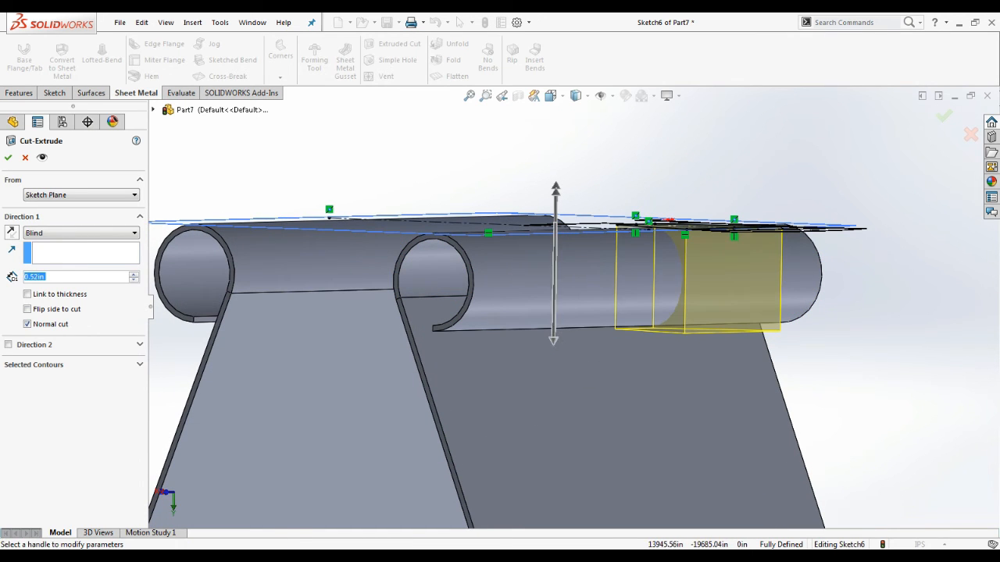
pyautogui.click(8, 157)
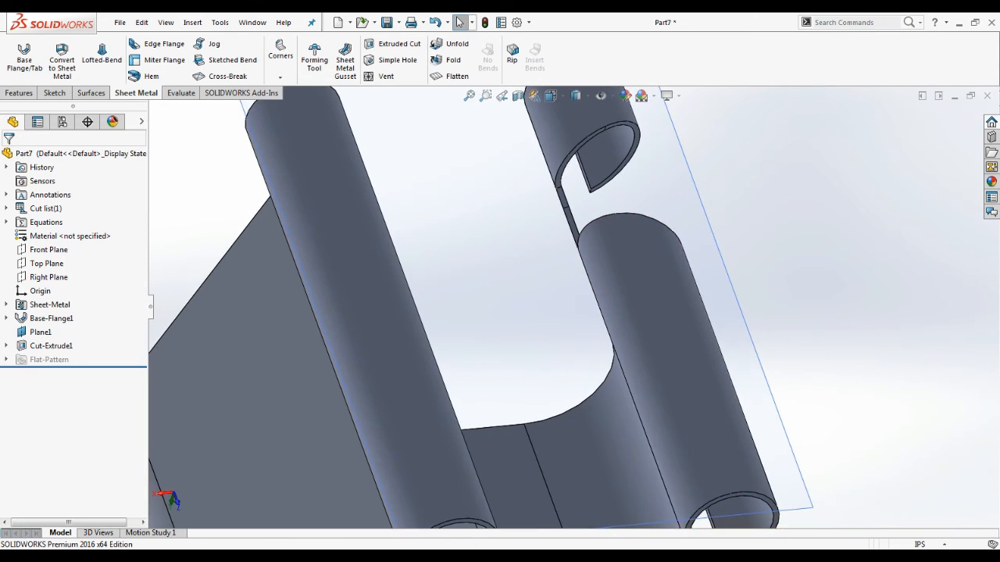
# Show the trapezoid sketch belonging to the extruded cut so it stays displayed on the model
pyautogui.press('f')
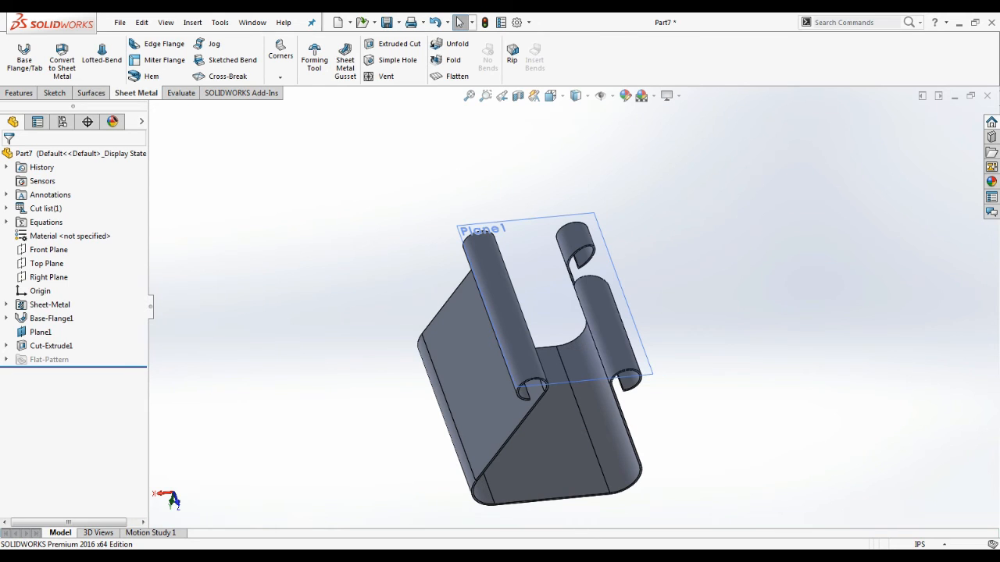
pyautogui.moveTo(676, 301); pyautogui.dragTo(585, 308, button='middle')
pyautogui.scroll(-4, 536, 287)
pyautogui.moveTo(539, 287); pyautogui.dragTo(615, 227, button='middle')
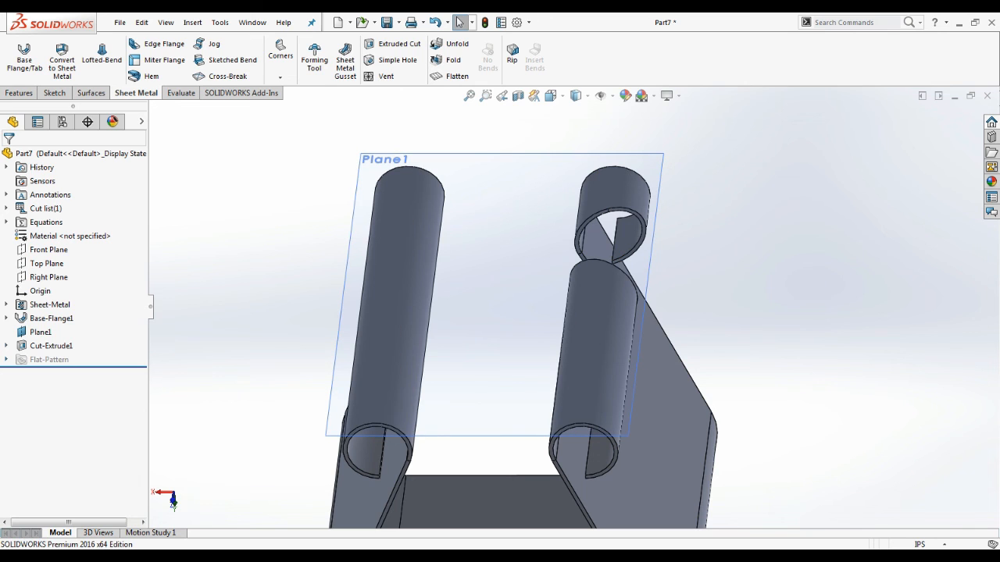
pyautogui.click(6, 346)
pyautogui.click(55, 358)
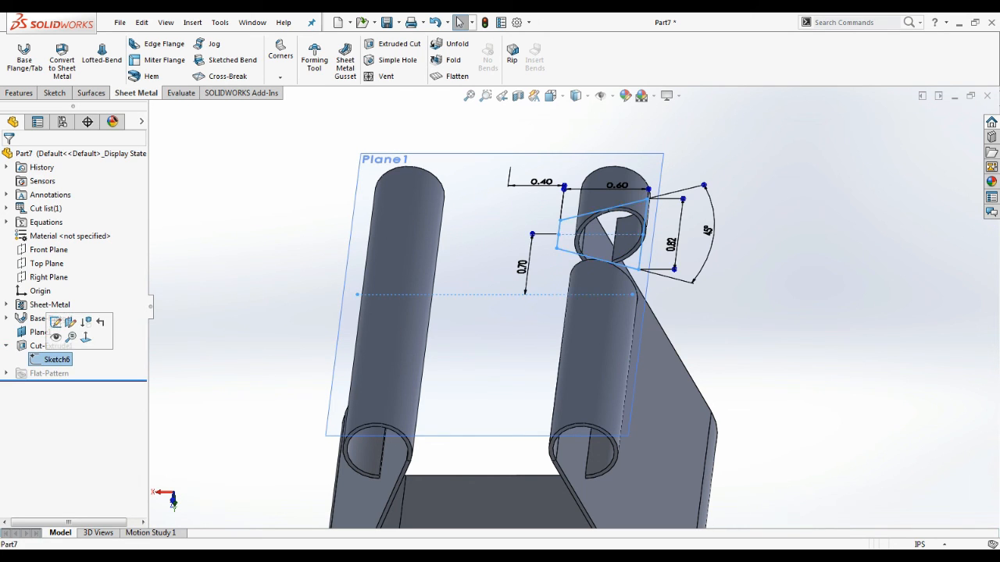
pyautogui.click(55, 336)
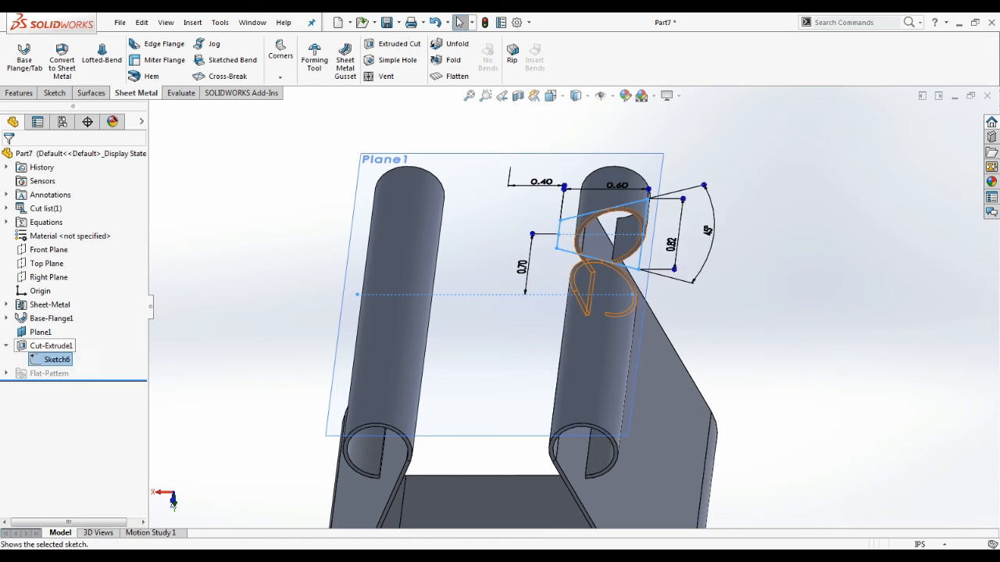
pyautogui.scroll(5, 572, 305)
pyautogui.moveTo(572, 308); pyautogui.dragTo(571, 325, button='middle')
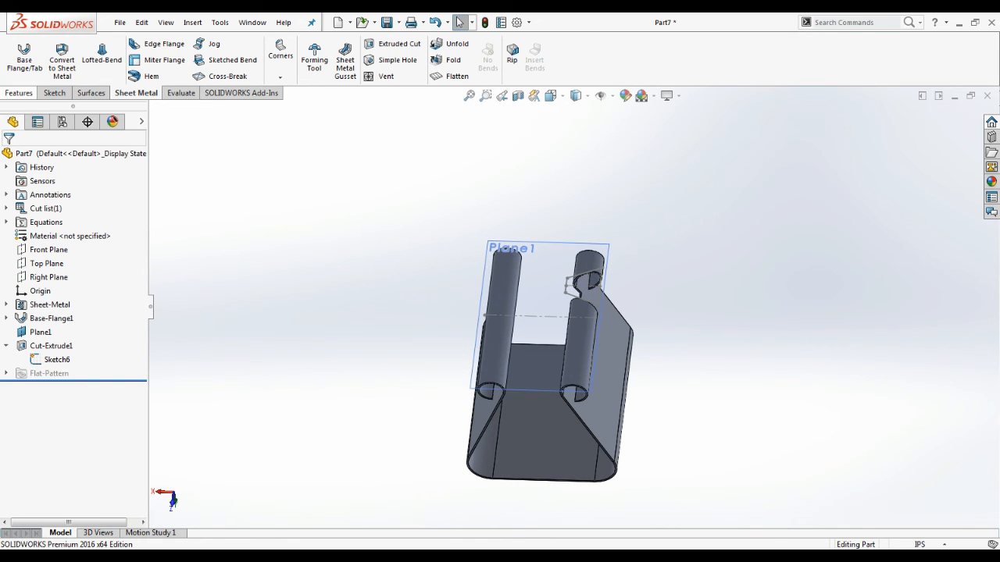
pyautogui.click(19, 93)
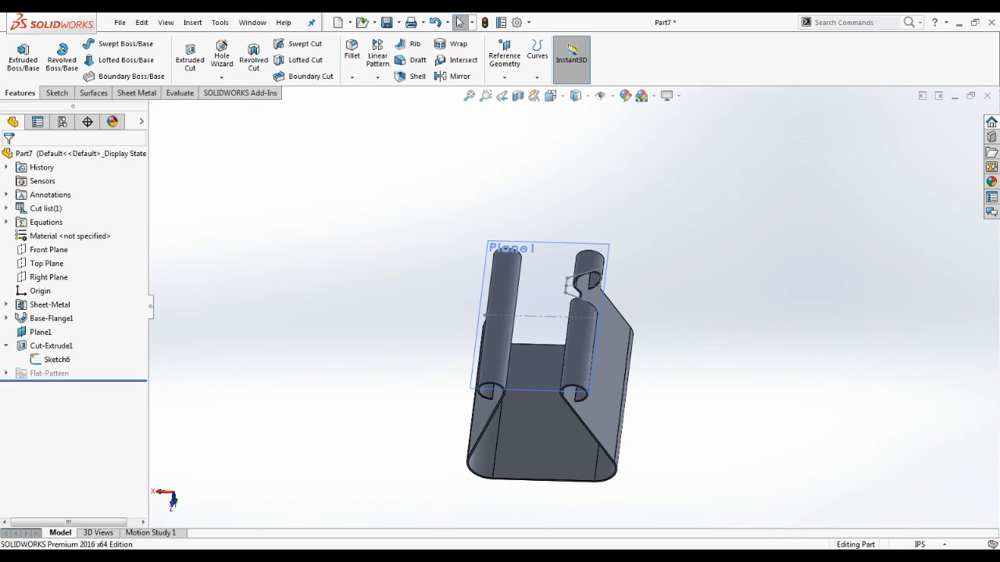
pyautogui.click(57, 93)
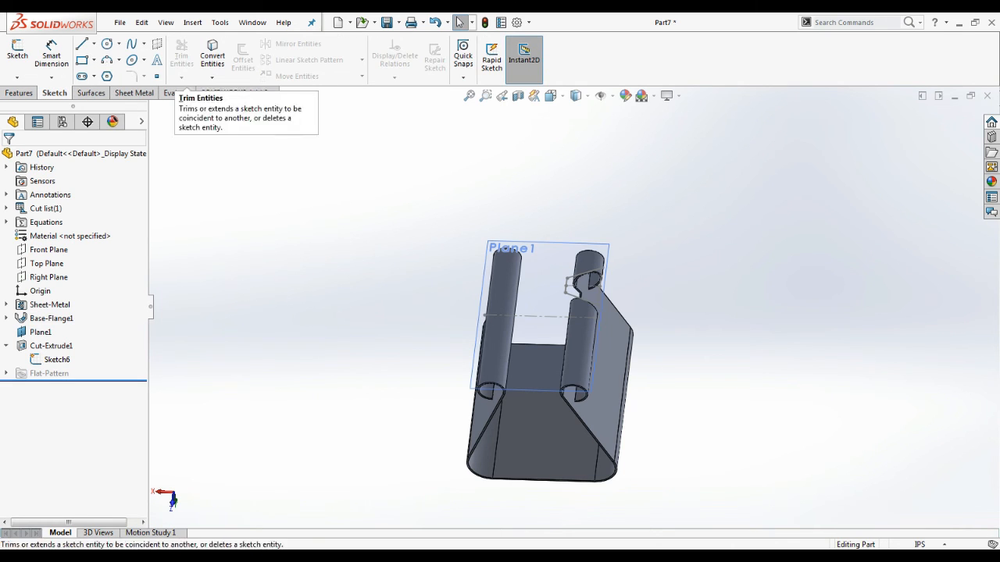
pyautogui.scroll(-2, 585, 293)
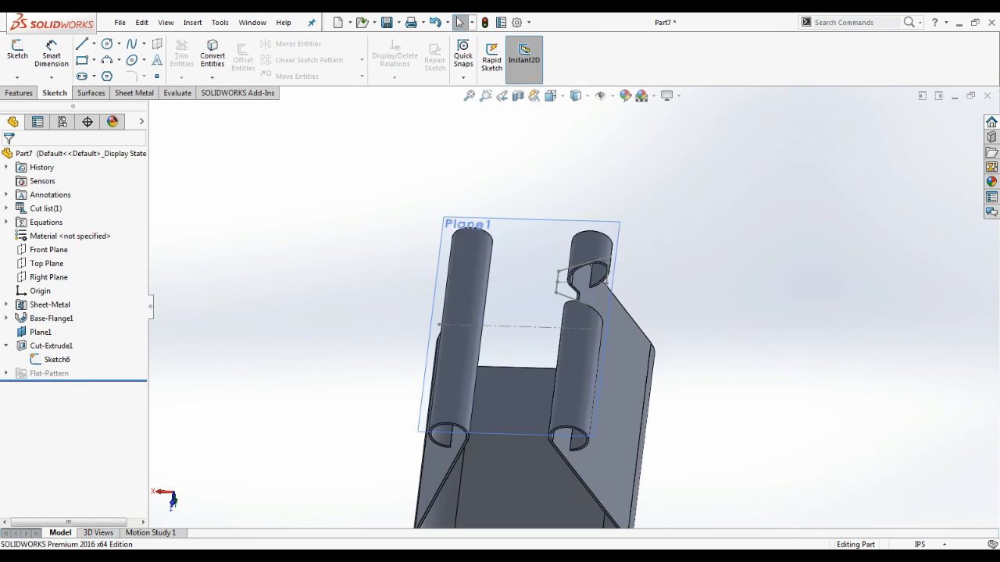
# Edit the extruded cut's sketch and mirror the trapezoid with its centerline about the long horizontal centerline, keeping the original, then rebuild
pyautogui.click(57, 359)
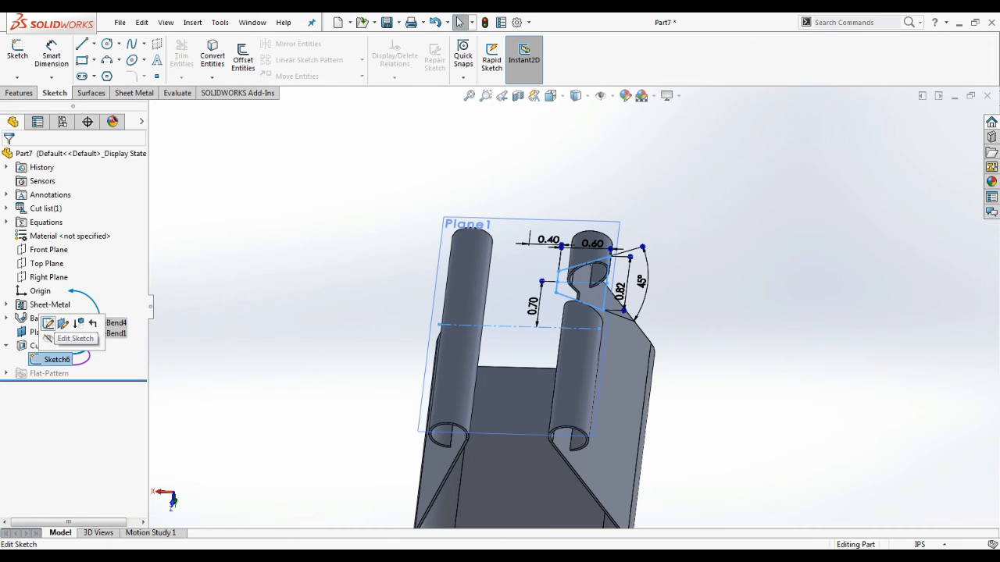
pyautogui.click(62, 323)
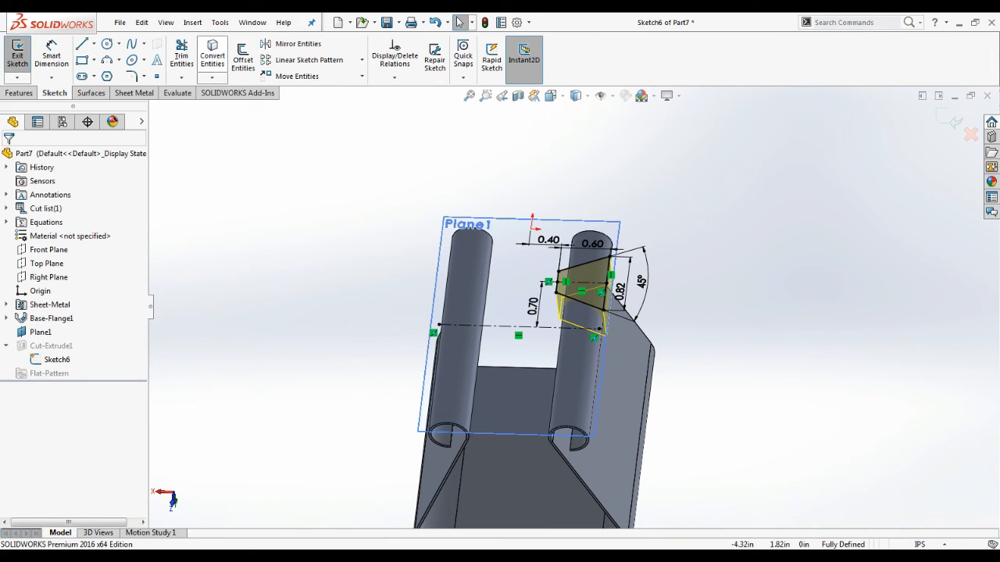
pyautogui.click(295, 44)
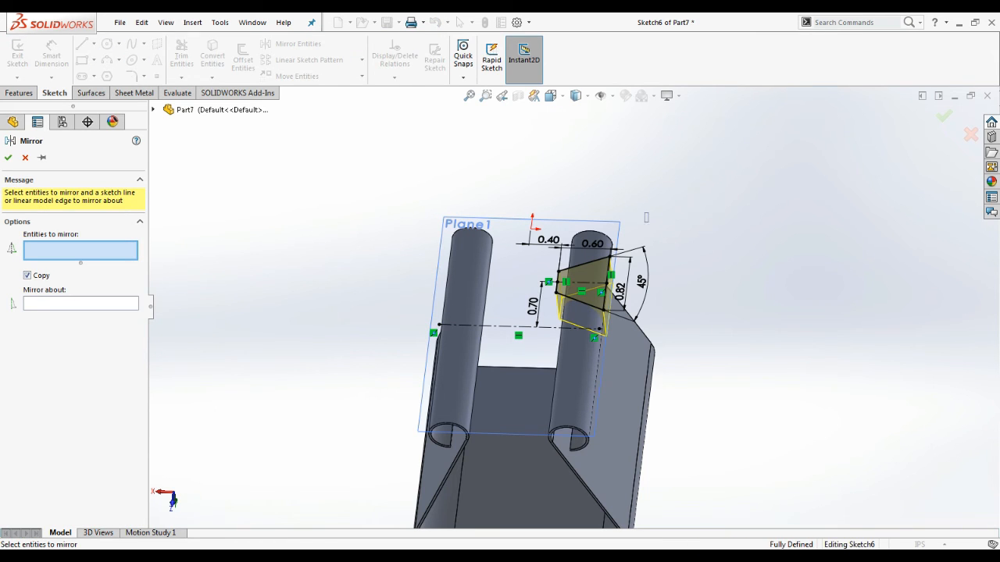
pyautogui.moveTo(544, 307); pyautogui.dragTo(525, 314)
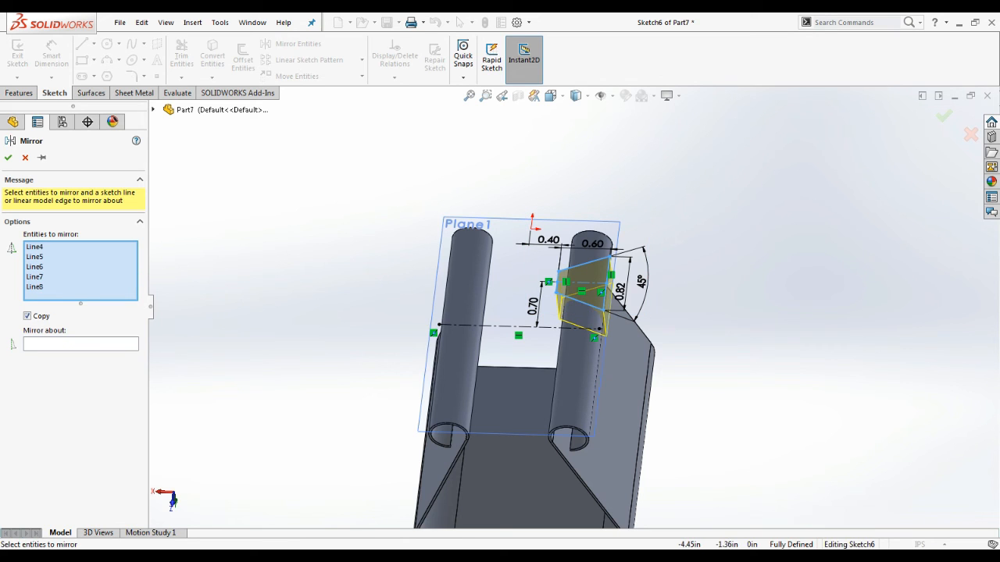
pyautogui.click(81, 344)
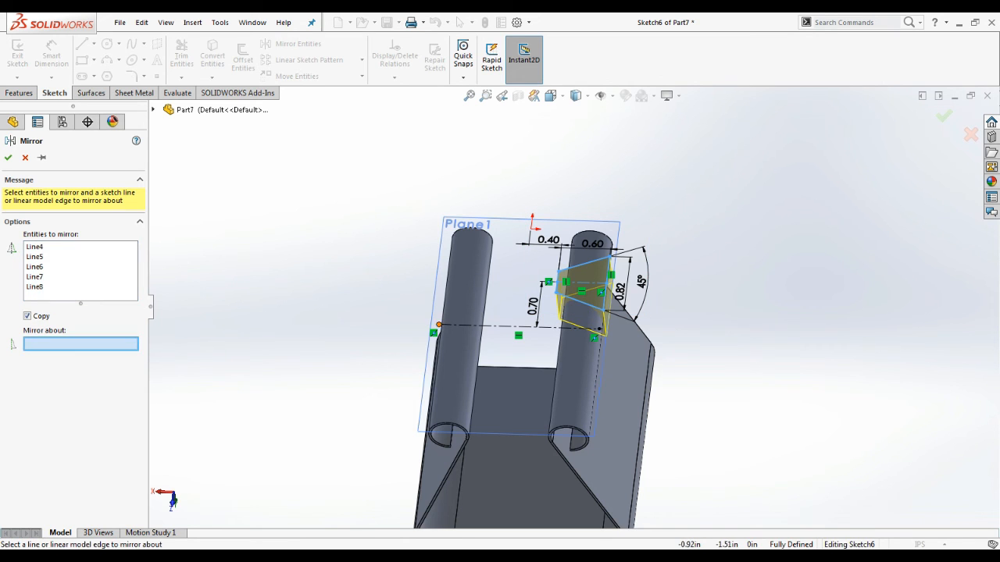
pyautogui.click(506, 327)
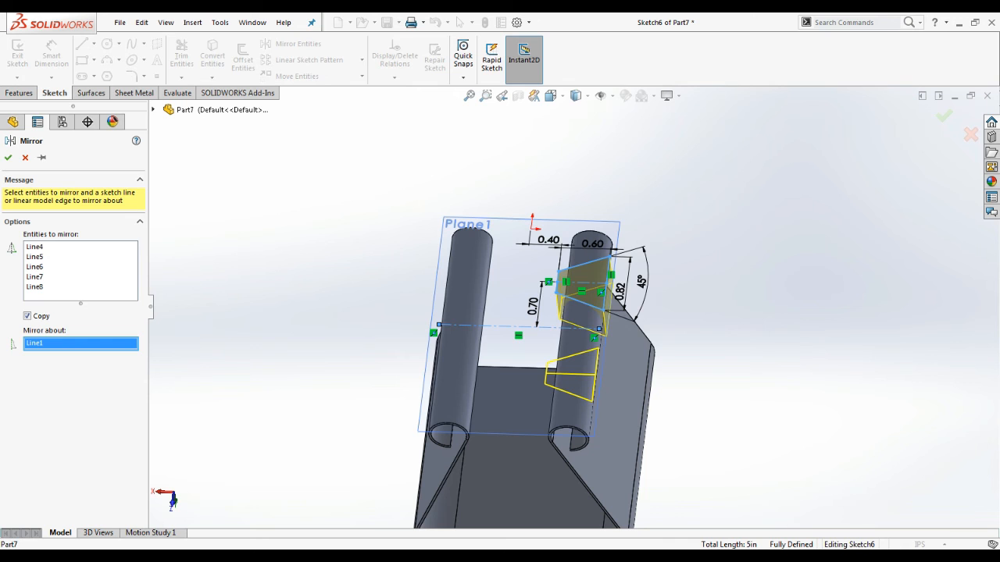
pyautogui.click(8, 157)
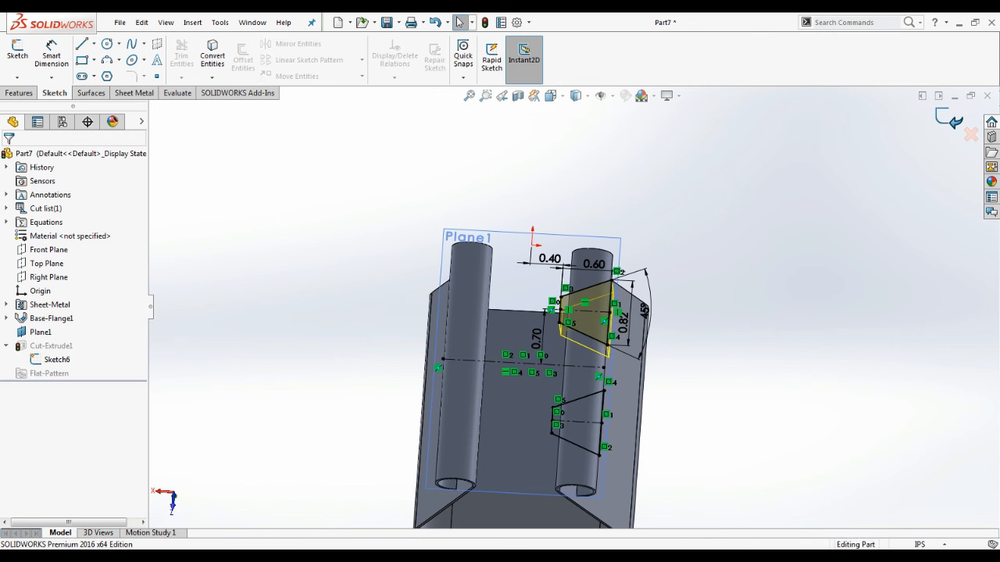
# Mirror the extruded cut feature about the Right Plane so the opposite curl gets the same notches
pyautogui.moveTo(547, 351)
pyautogui.mouseDown(button='middle')
pyautogui.moveTo(538, 265)
pyautogui.moveTo(438, 257)
pyautogui.mouseUp(button='middle')
pyautogui.moveTo(512, 273); pyautogui.dragTo(587, 360, button='middle')
pyautogui.scroll(-5, 550, 349)
pyautogui.scroll(5, 589, 313)
pyautogui.moveTo(589, 312); pyautogui.dragTo(671, 331, button='middle')
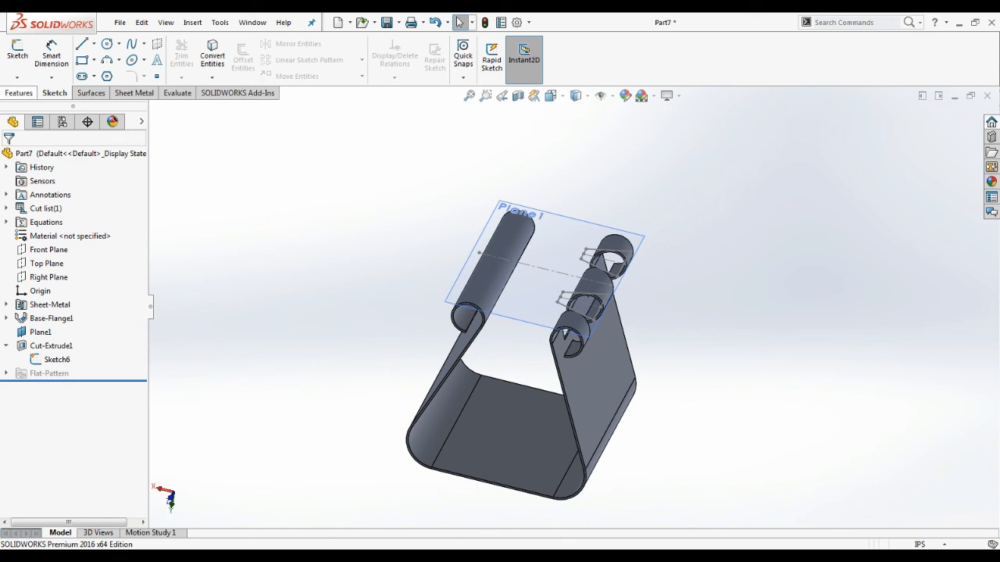
pyautogui.click(19, 93)
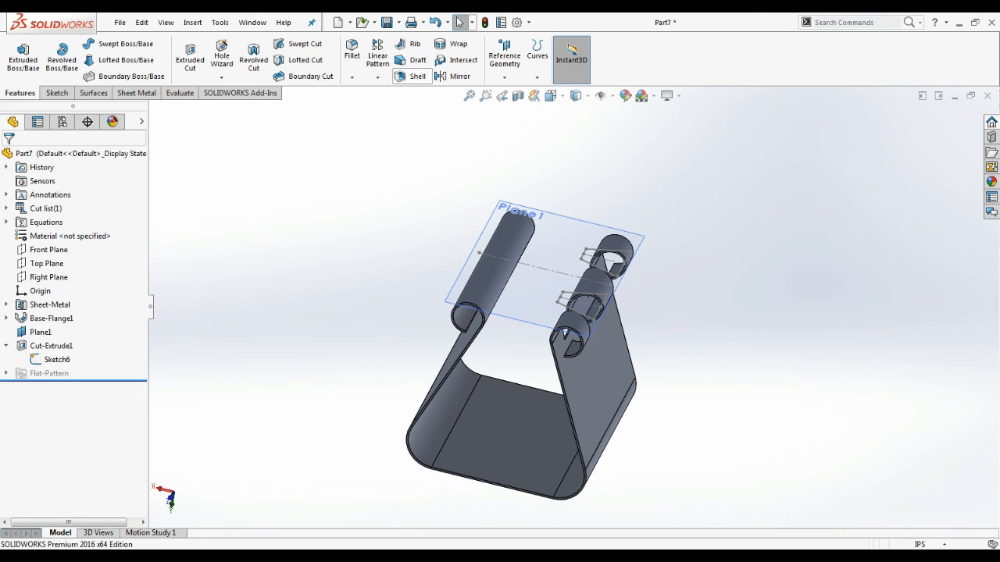
pyautogui.click(459, 76)
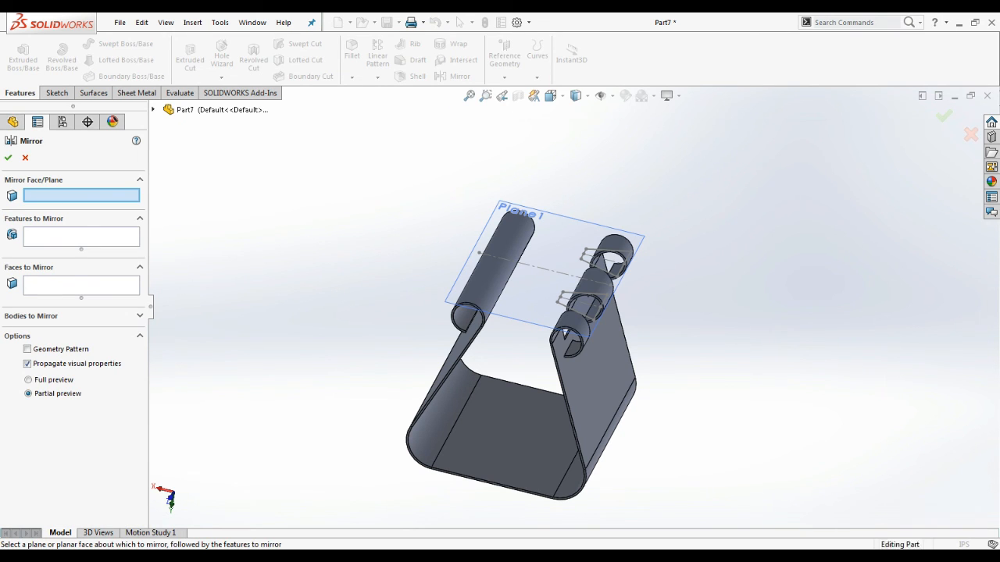
pyautogui.click(153, 109)
pyautogui.click(209, 233)
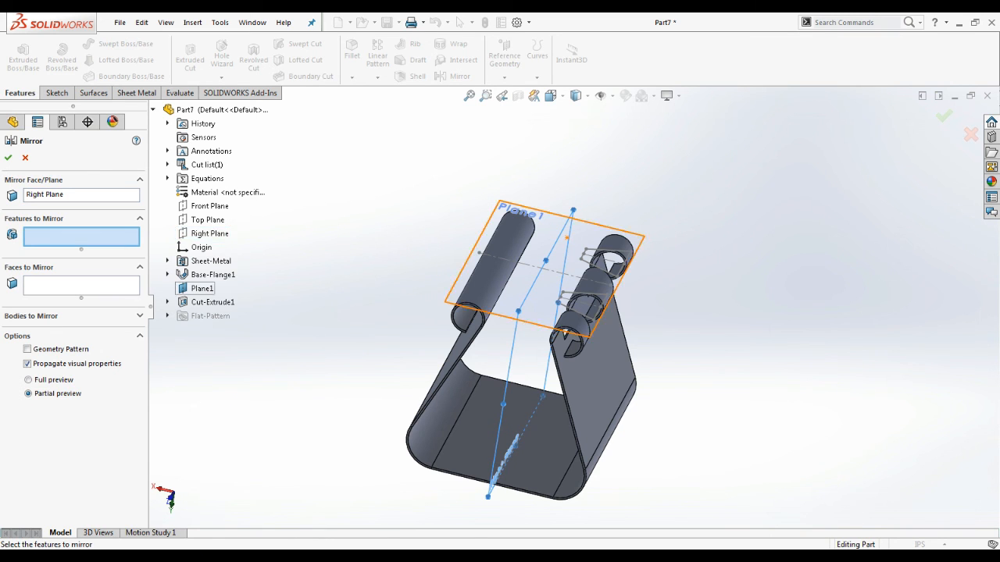
pyautogui.click(209, 302)
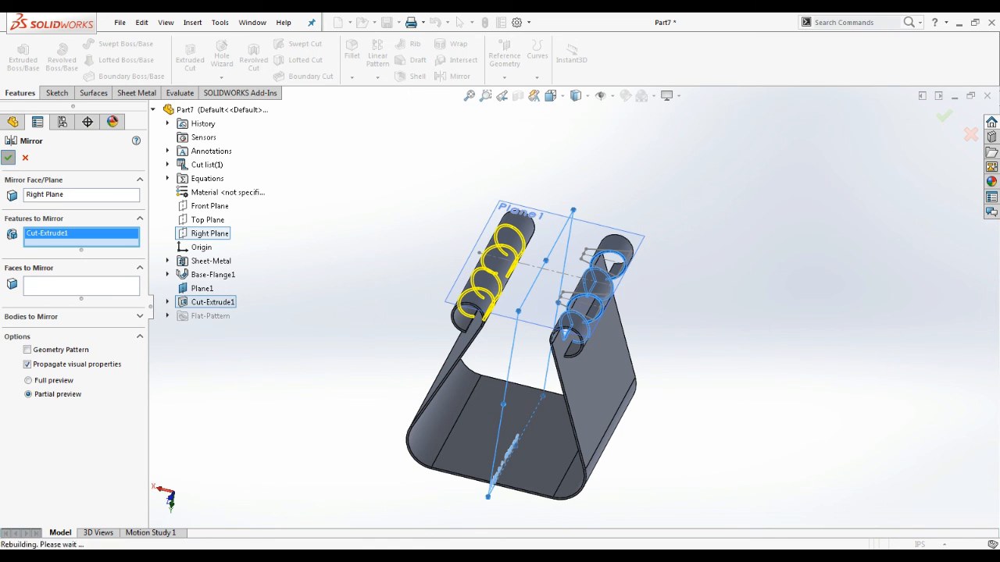
pyautogui.moveTo(539, 352); pyautogui.dragTo(492, 316, button='middle')
pyautogui.press('Escape')
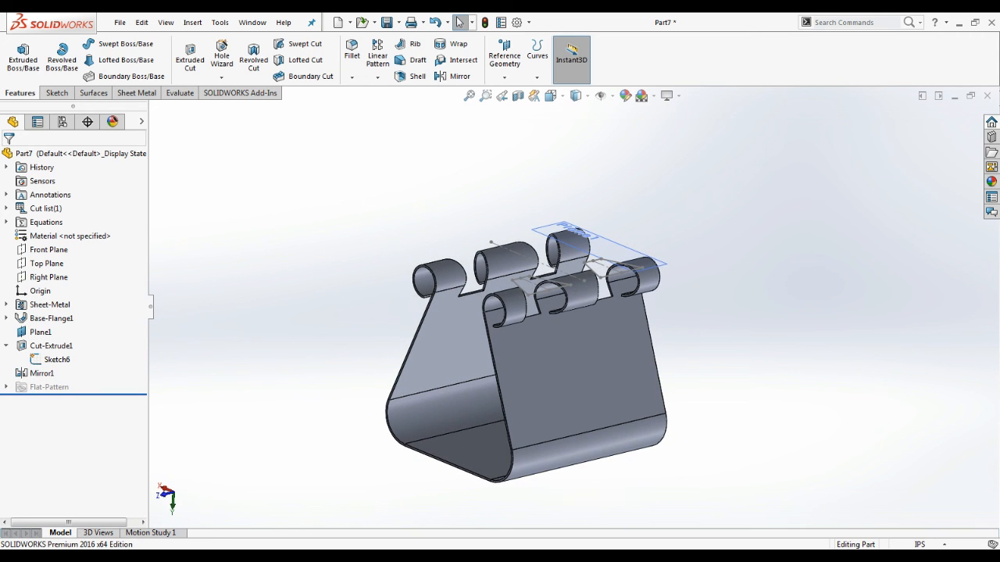
# Hide the tangent plane Plane1 and the cut's trapezoid sketch in the model display
pyautogui.click(142, 121)
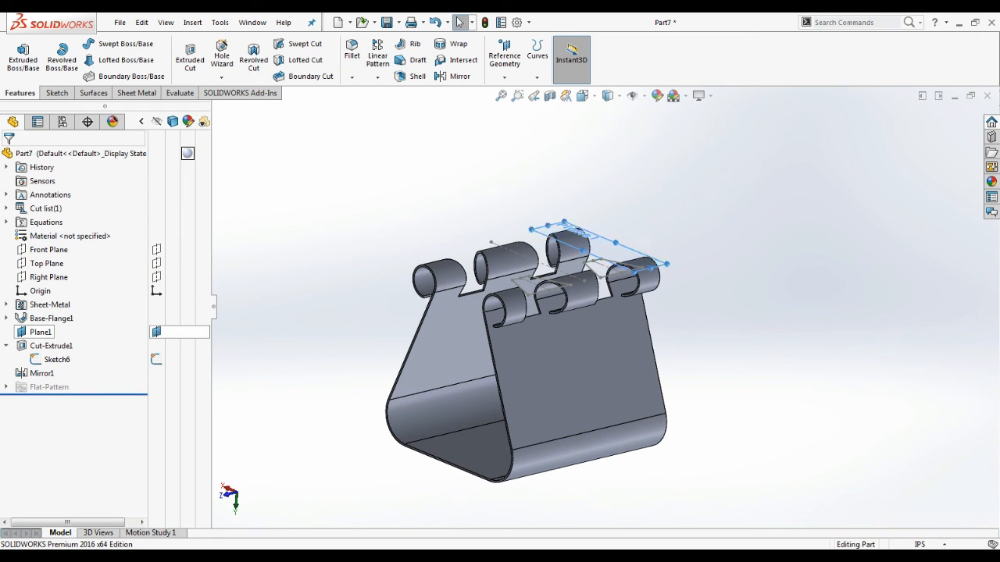
pyautogui.click(156, 332)
pyautogui.click(156, 359)
pyautogui.scroll(4, 608, 323)
pyautogui.moveTo(559, 304); pyautogui.dragTo(597, 322, button='middle')
pyautogui.scroll(-5, 590, 314)
pyautogui.moveTo(590, 360); pyautogui.dragTo(534, 325, button='middle')
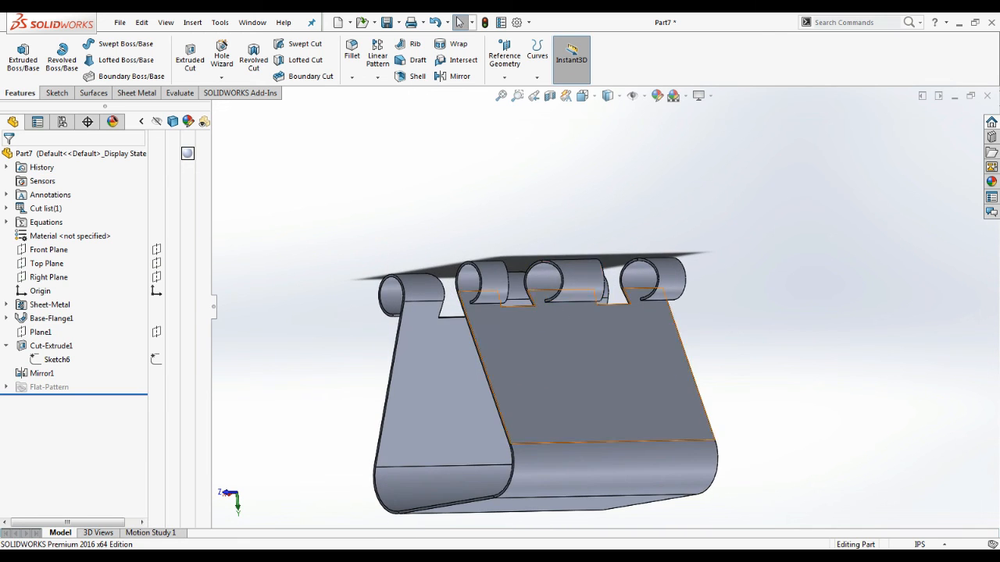
pyautogui.scroll(4, 546, 382)
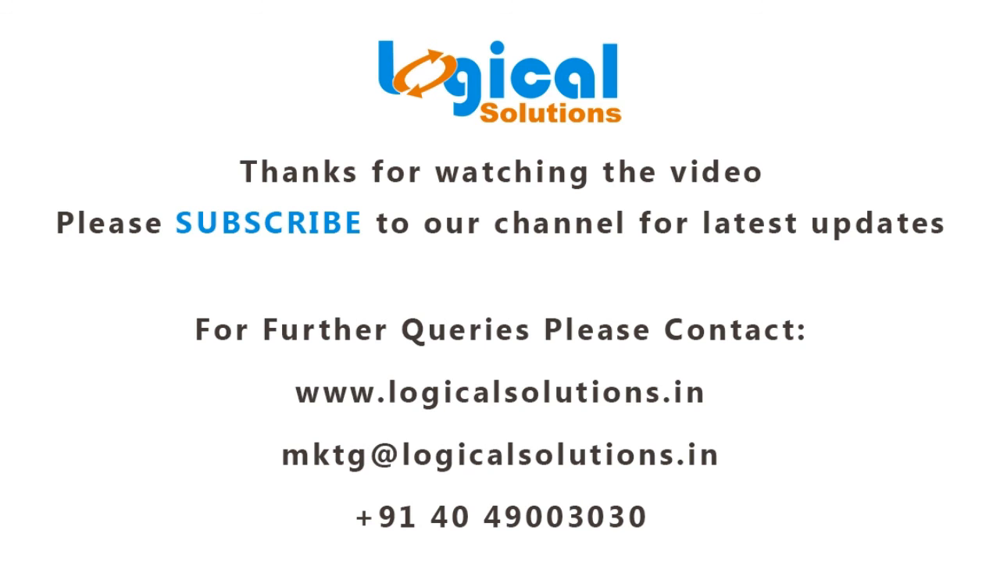